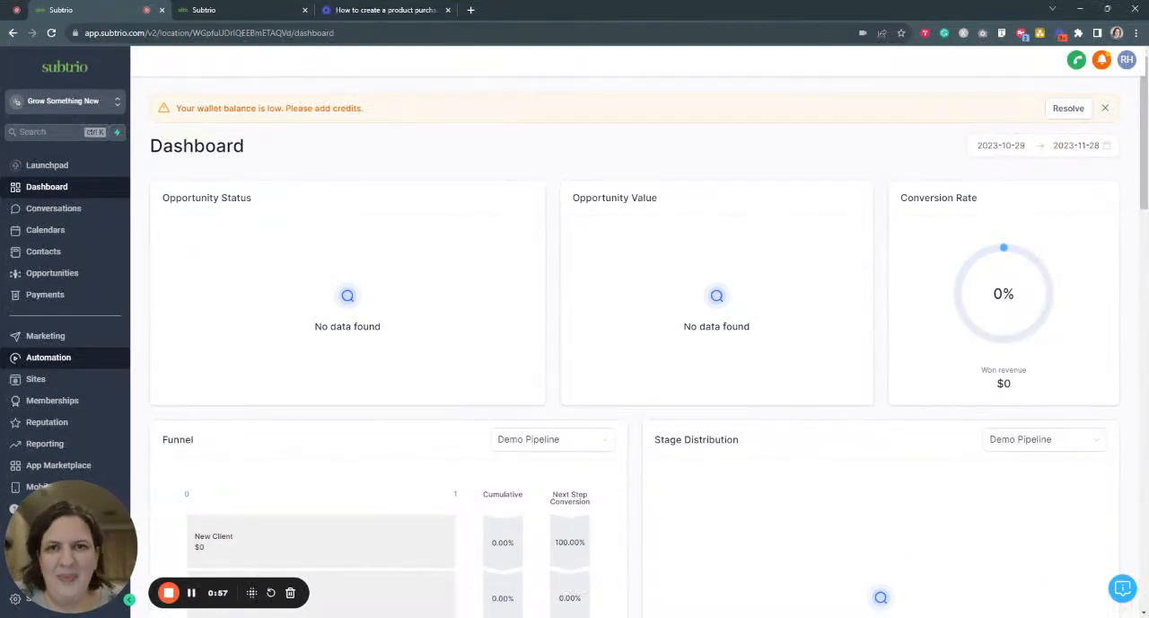
- Create a new automation workflow from scratch instead of using a recipe template
left_click(52, 364)
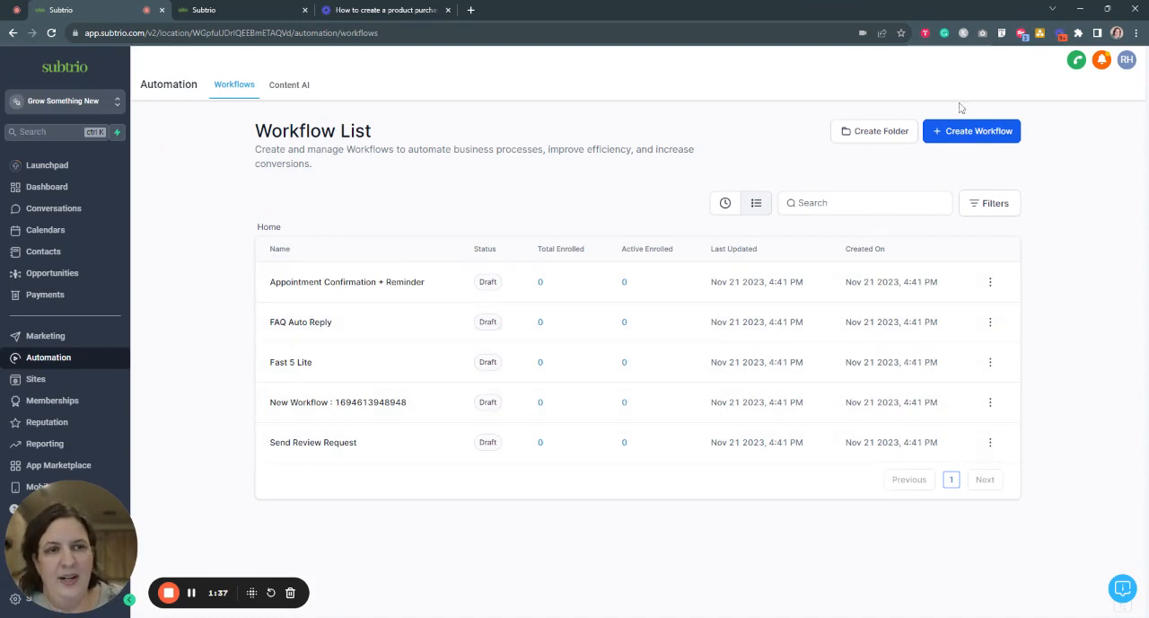
left_click(965, 135)
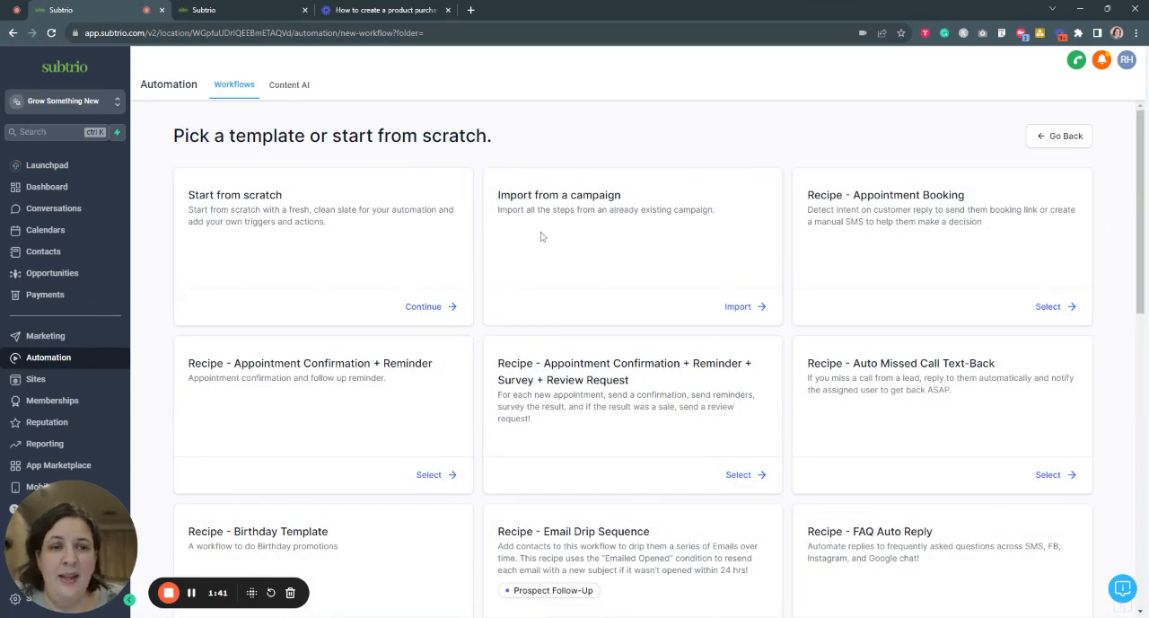
scroll(541, 236, "down", 6)
scroll(541, 236, "up", 2)
scroll(542, 237, "up", 4)
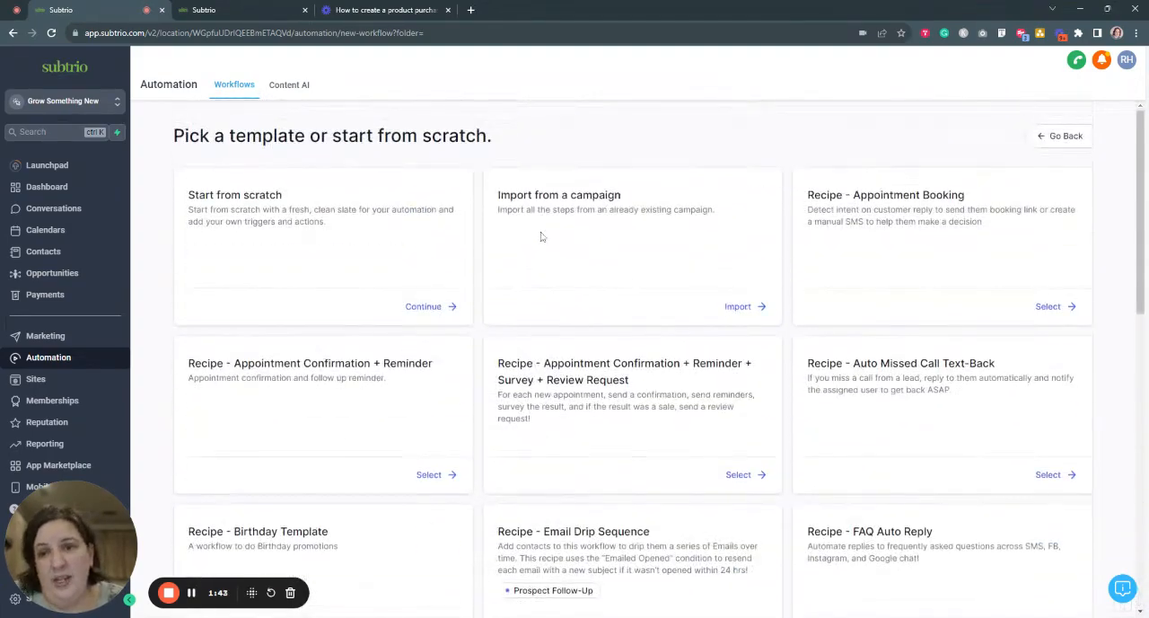
scroll(483, 380, "down", 7)
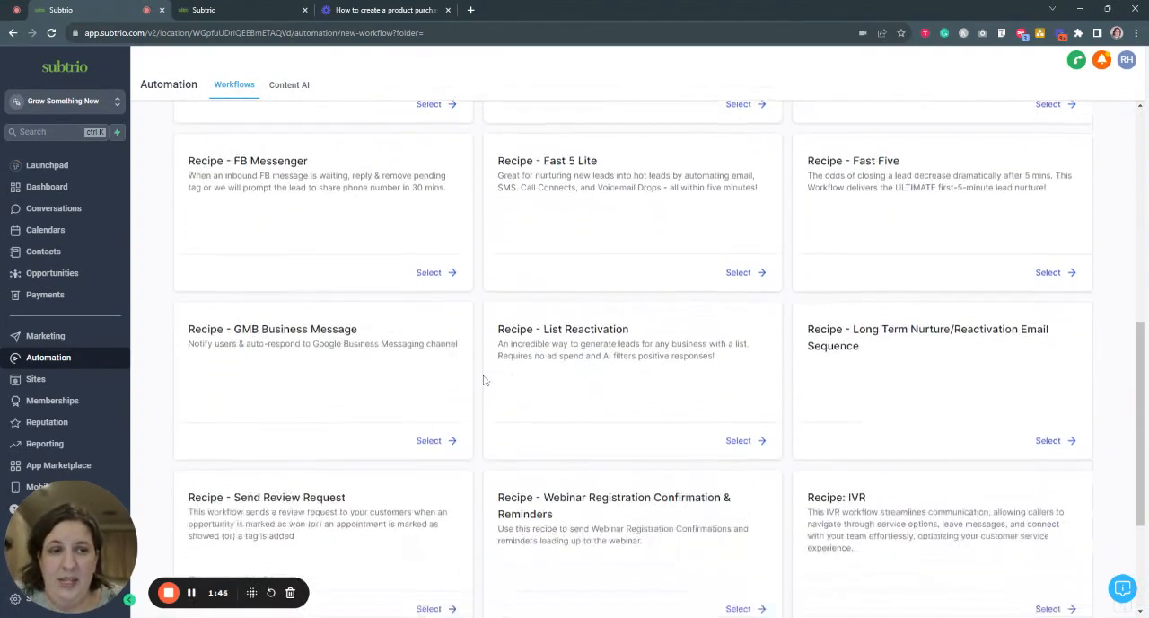
scroll(483, 380, "down", 2)
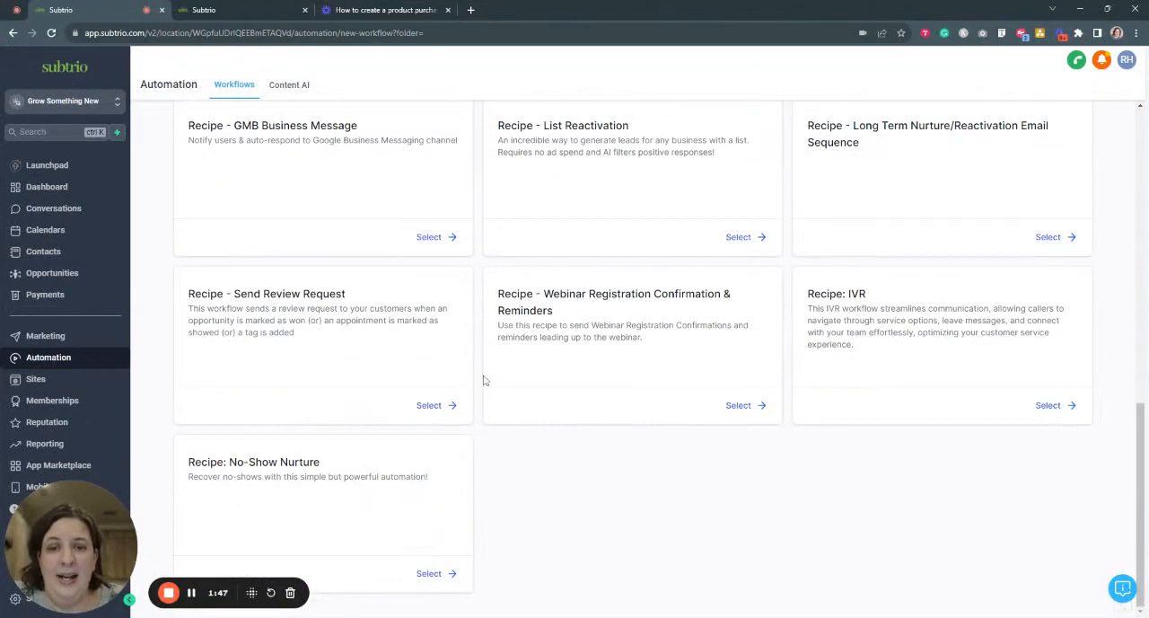
scroll(483, 380, "up", 9)
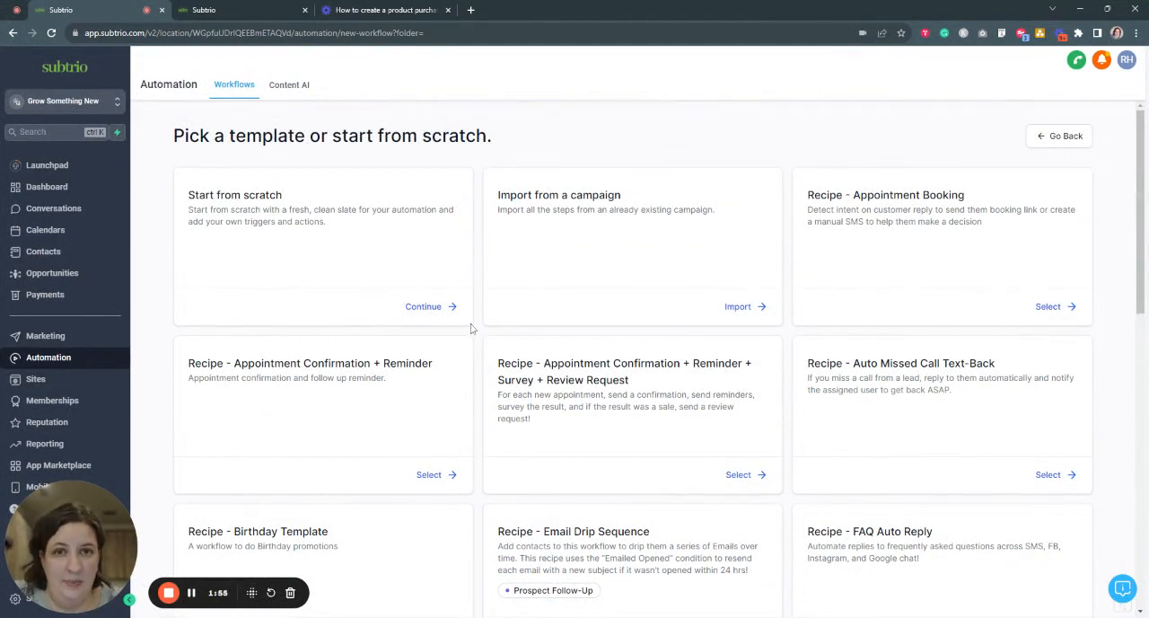
left_click(426, 307)
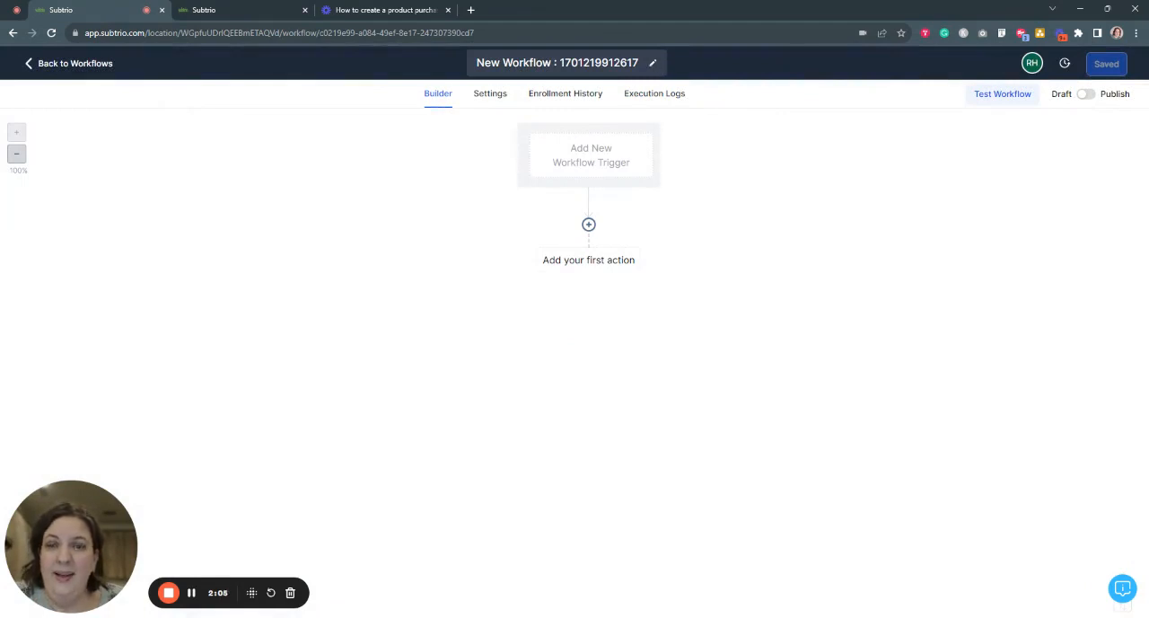
- Rename the new workflow as "Test Product Sales Workflow"
left_click(653, 65)
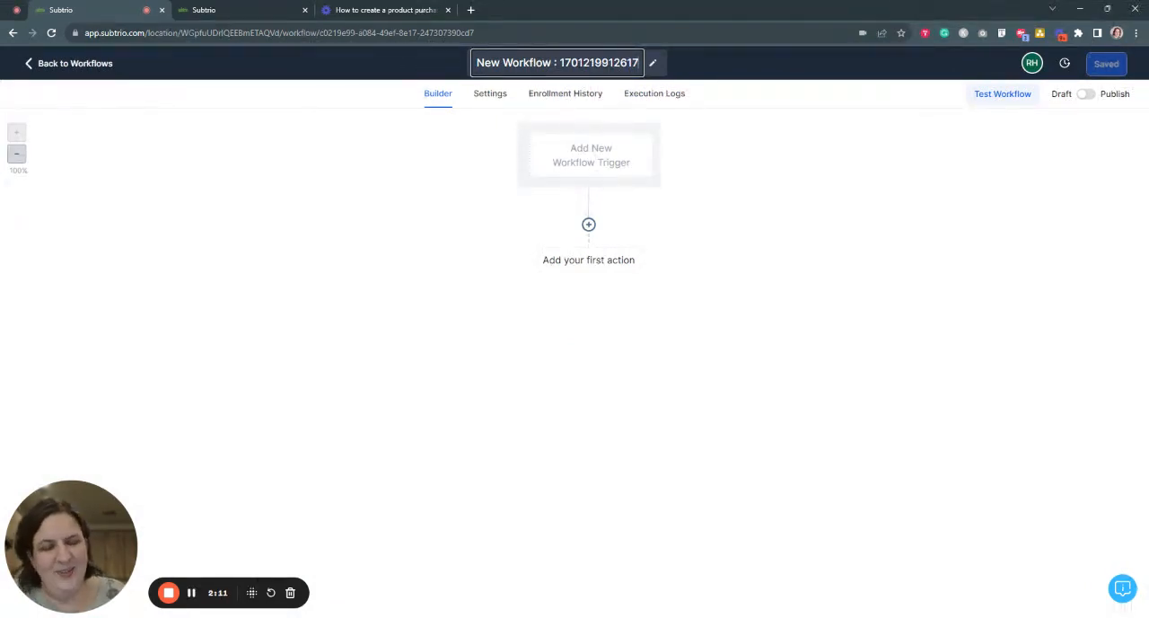
key("BackSpace")
key("BackSpace")
key("BackSpace")
key("BackSpace")
key("BackSpace")
key("BackSpace")
key("BackSpace")
key("BackSpace")
key("BackSpace")
key("BackSpace")
key("BackSpace")
key("BackSpace")
key("BackSpace")
key("BackSpace")
key("BackSpace")
key("BackSpace")
key("BackSpace")
key("BackSpace")
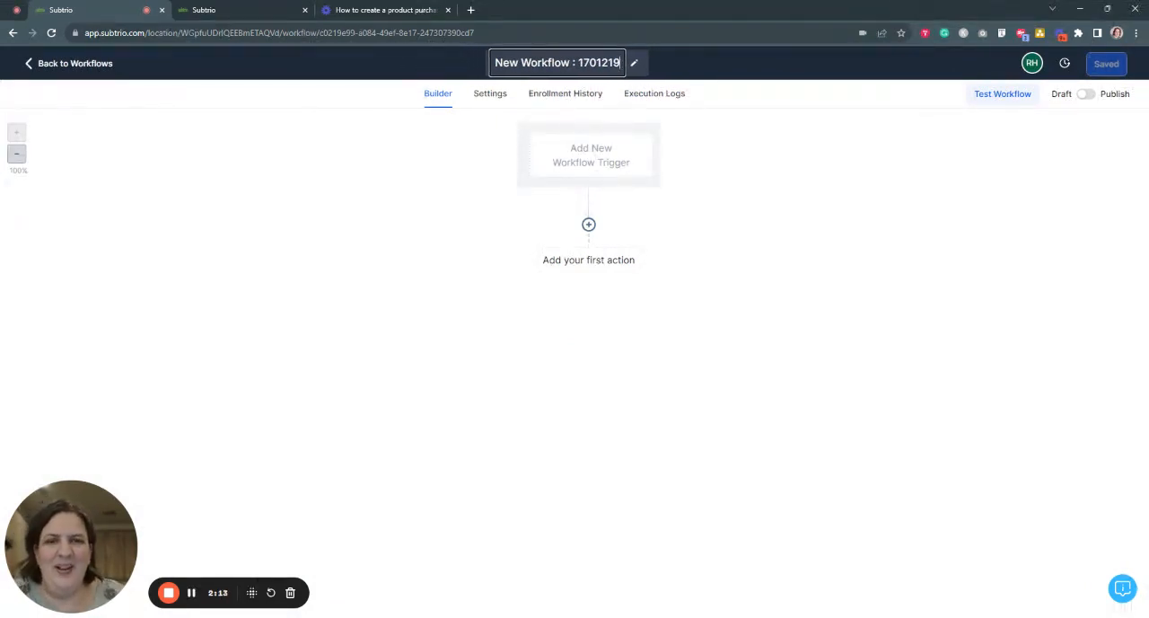
key("BackSpace")
key("BackSpace")
key("BackSpace")
key("BackSpace")
key("BackSpace")
key("BackSpace")
key("BackSpace")
key("BackSpace")
key("BackSpace")
key("BackSpace")
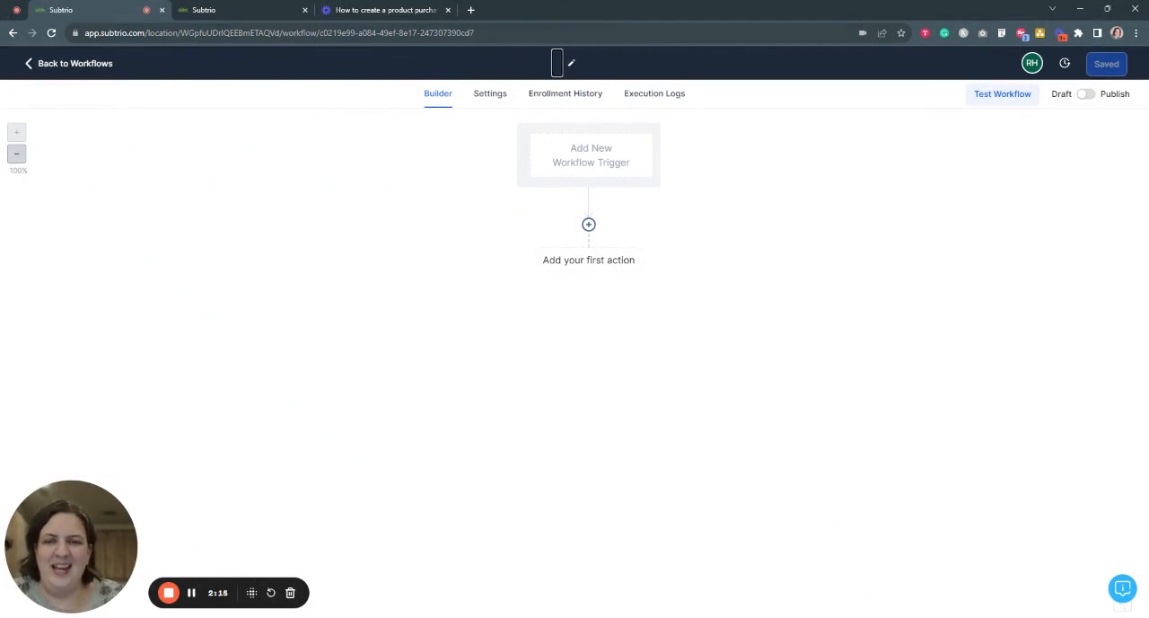
type("Test")
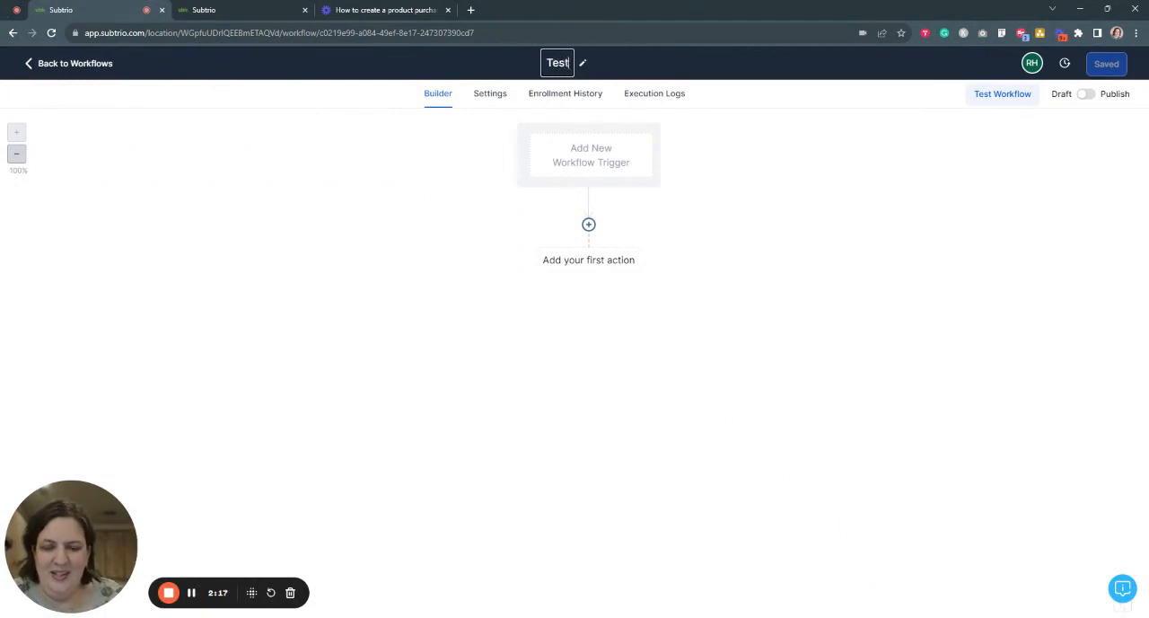
type(" Product ")
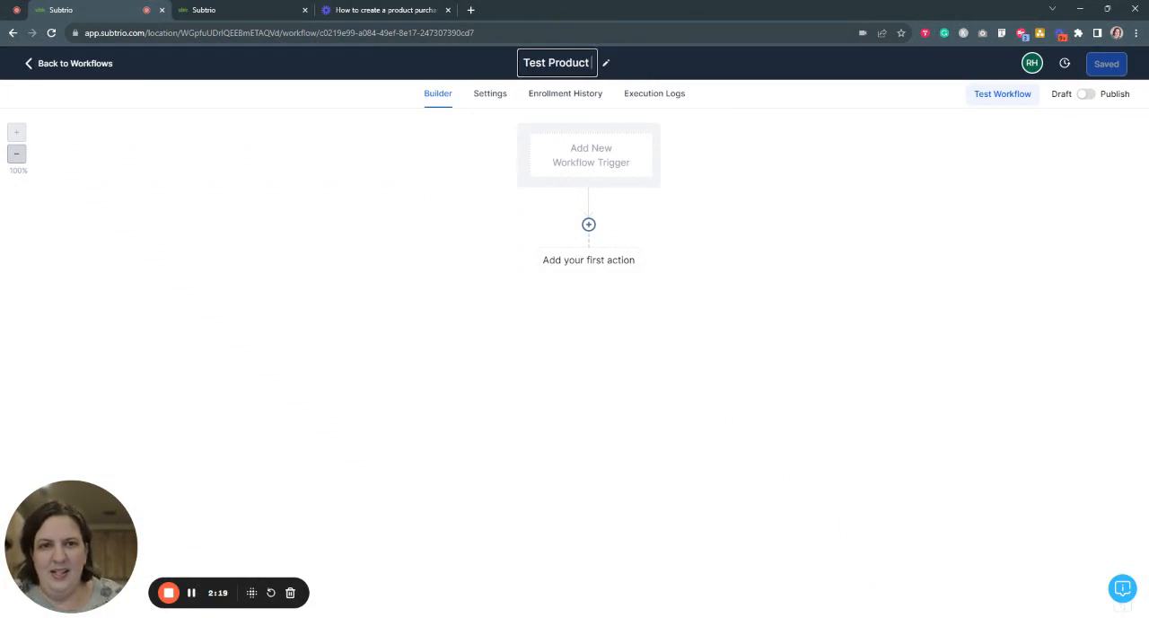
type("Sales ")
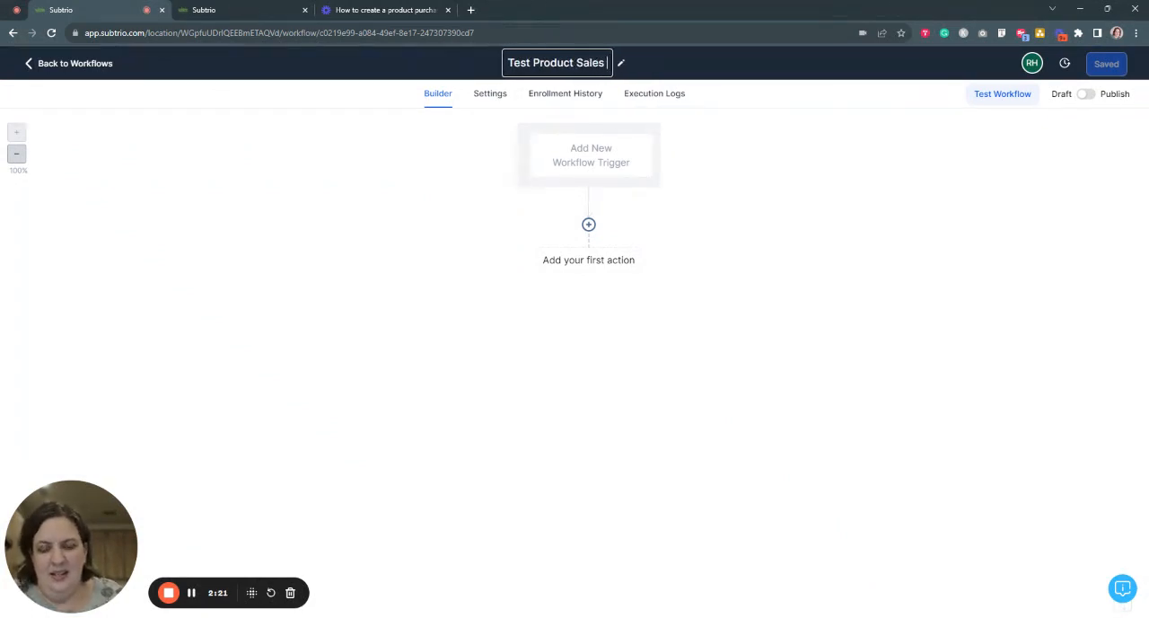
type("Workflow")
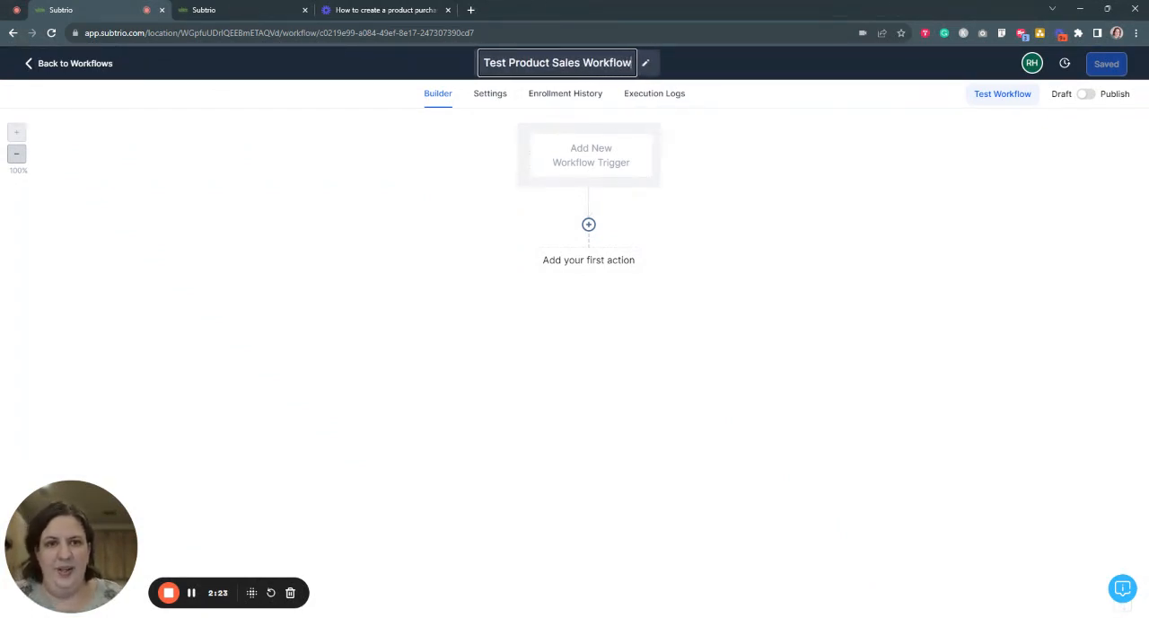
left_click(762, 199)
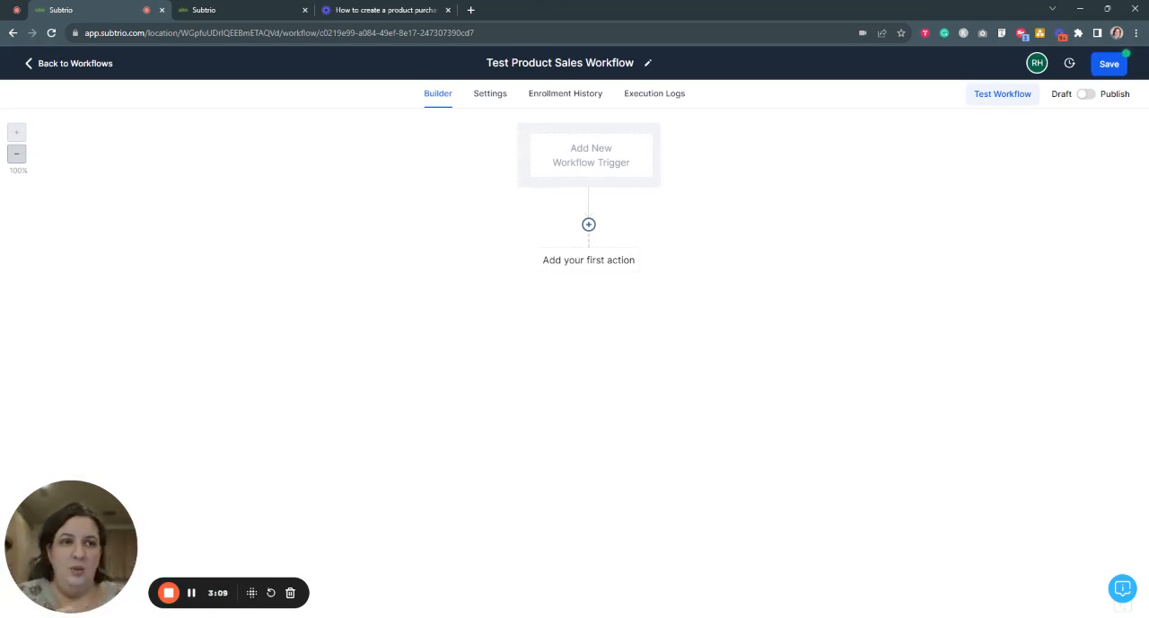
- Add an Order Form Submission trigger to the workflow and name it "Test Product Order Form Submission"
left_click(616, 163)
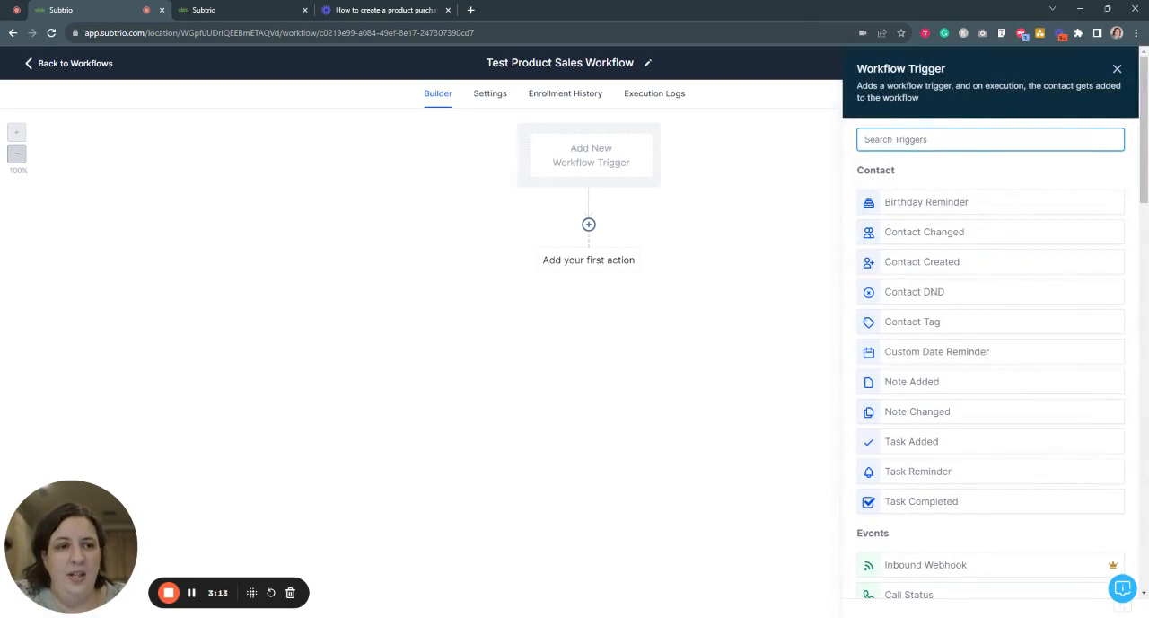
scroll(982, 193, "down", 7)
scroll(986, 200, "down", 8)
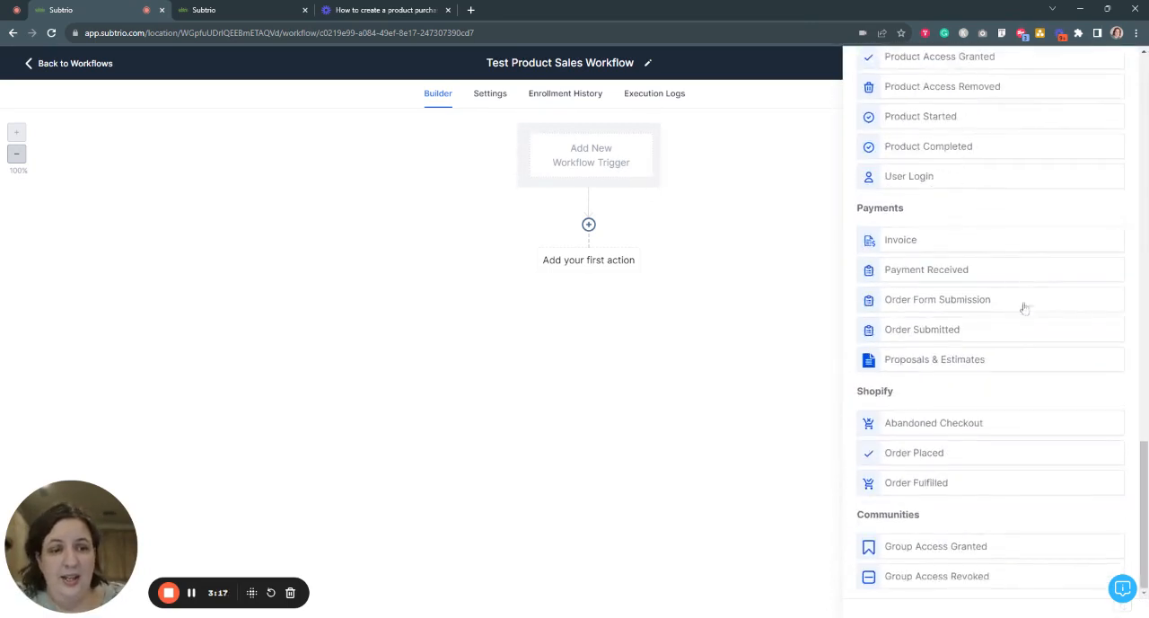
scroll(1037, 372, "up", 15)
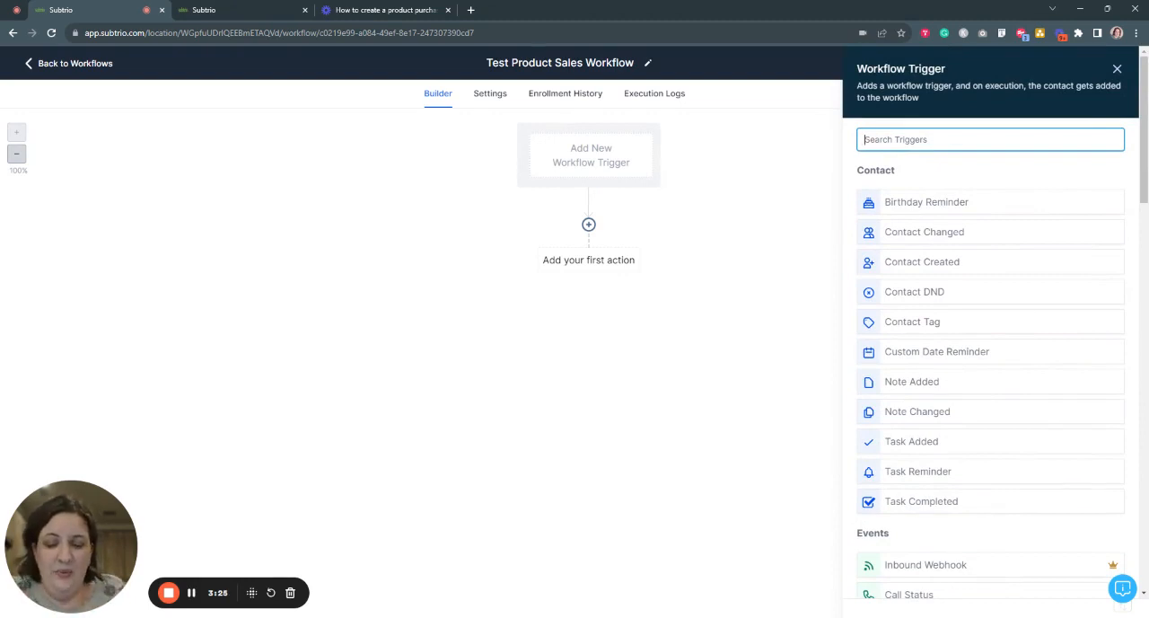
type("order")
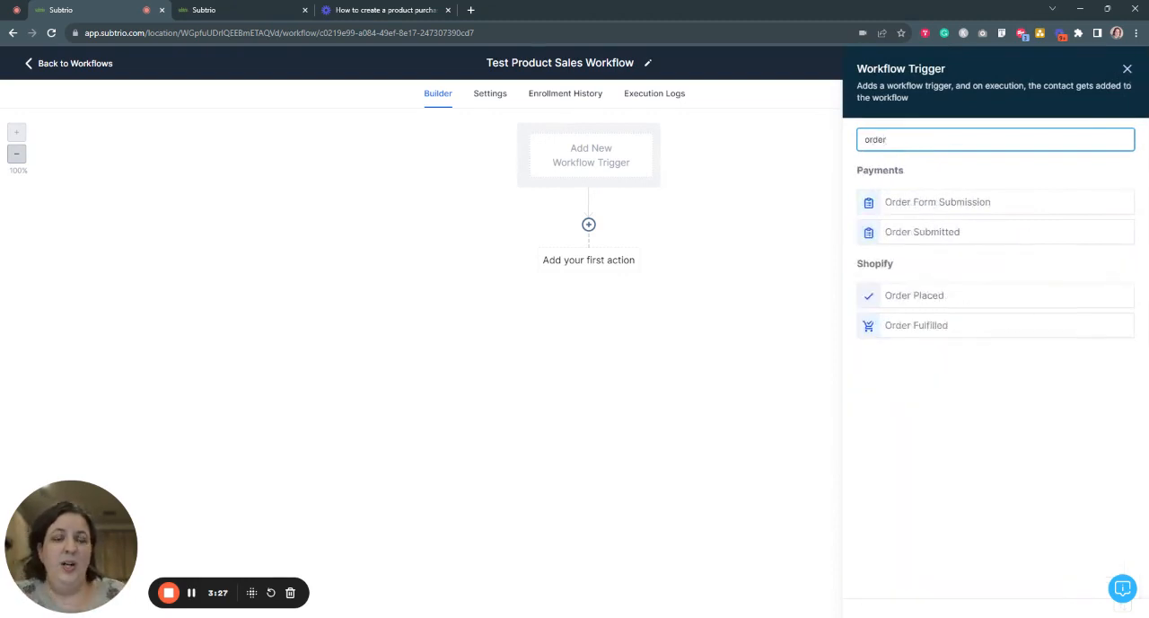
left_click(955, 200)
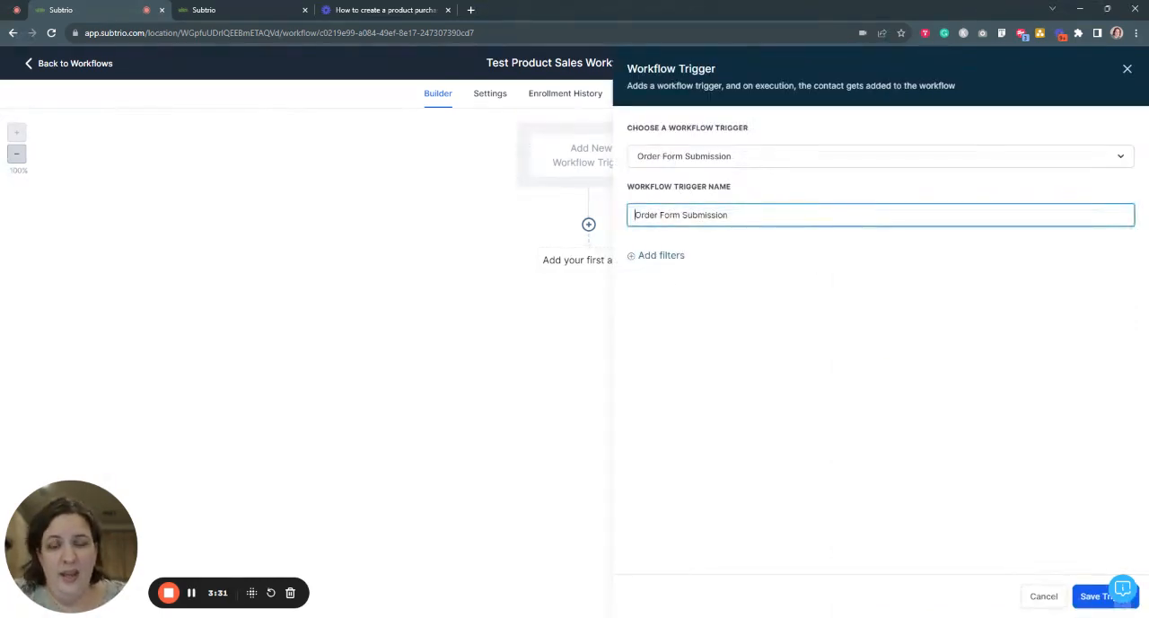
type("Test Product")
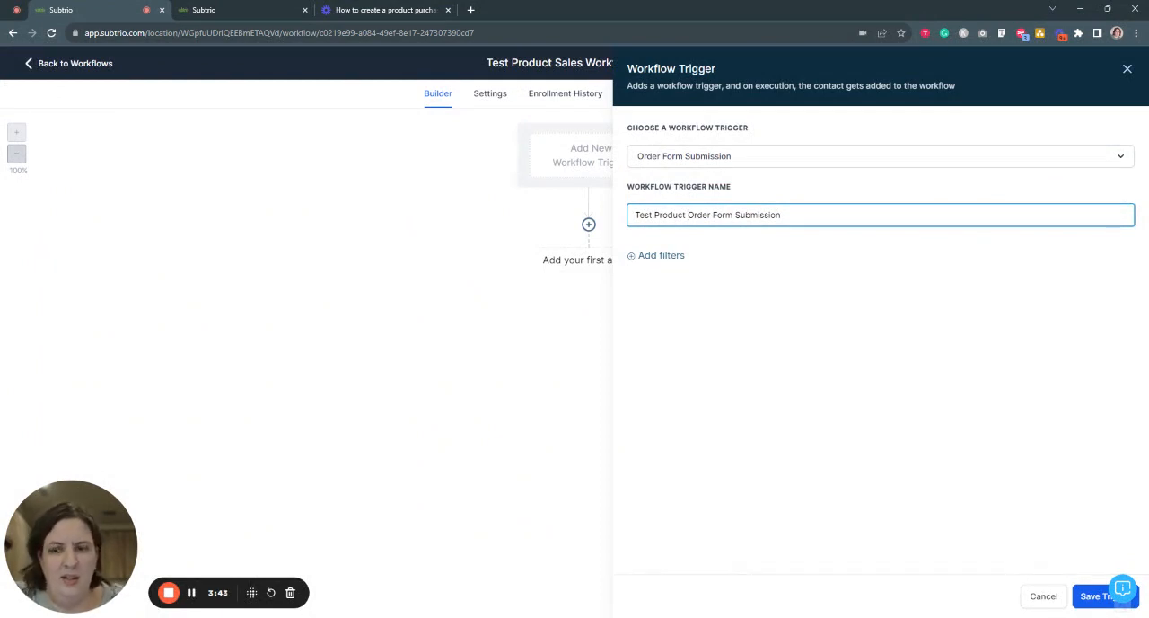
- Add a trigger filter that limits the funnel/website to Test Product Funnel
left_click(667, 258)
left_click(736, 269)
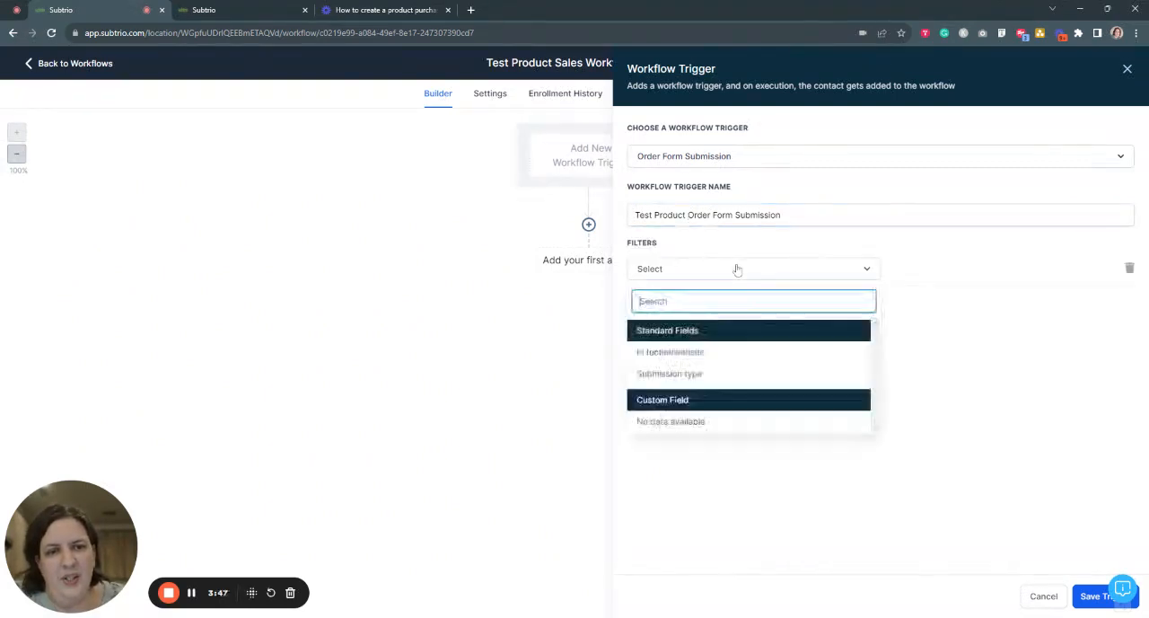
left_click(694, 354)
left_click(928, 270)
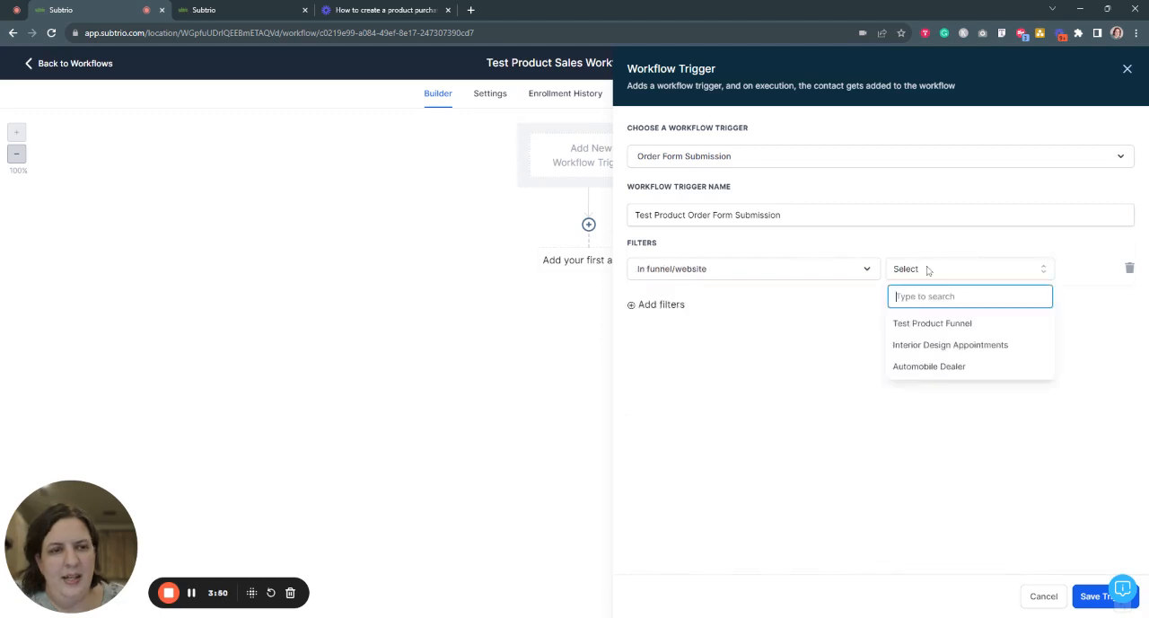
left_click(937, 325)
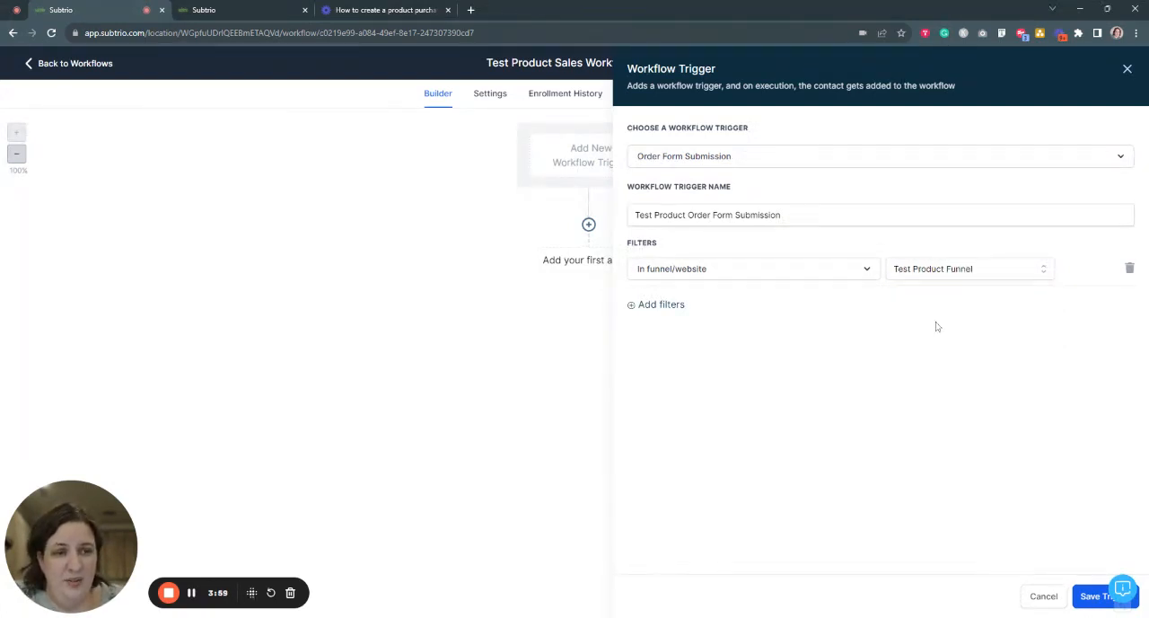
- Add a second trigger filter requiring the page to be Test Product Sales Page
left_click(676, 305)
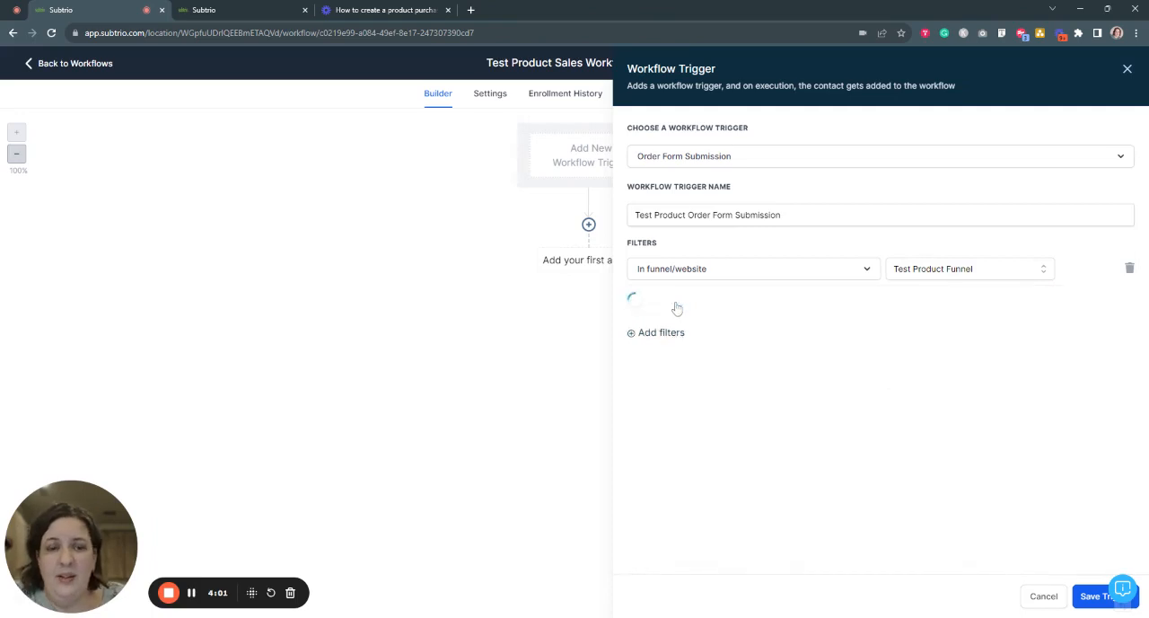
left_click(726, 304)
left_click(732, 386)
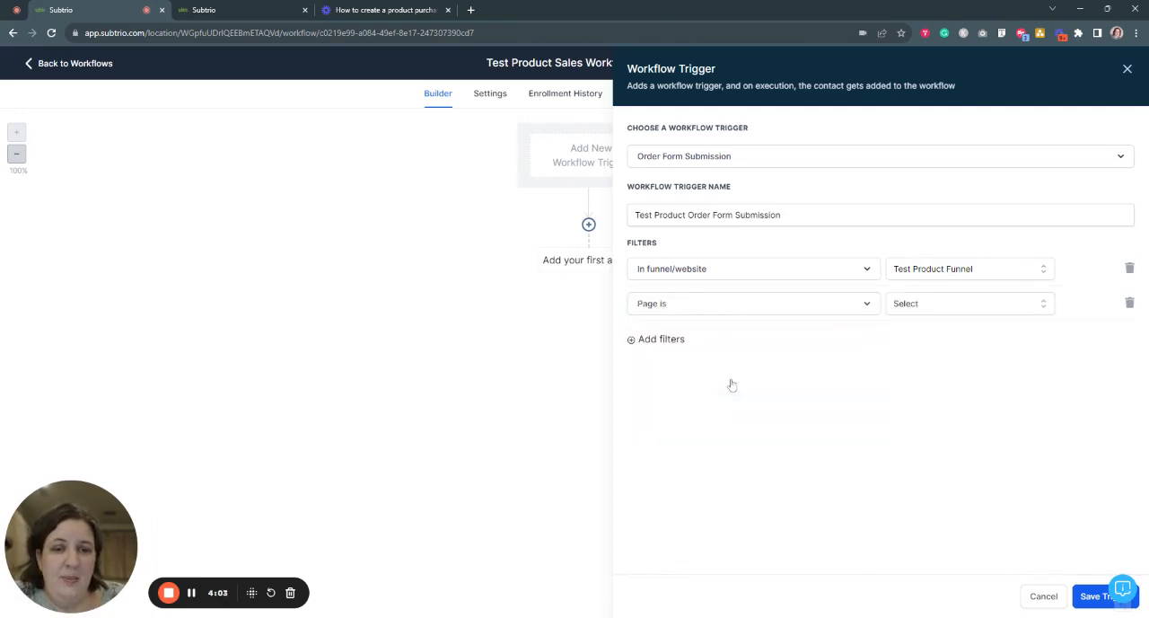
left_click(965, 311)
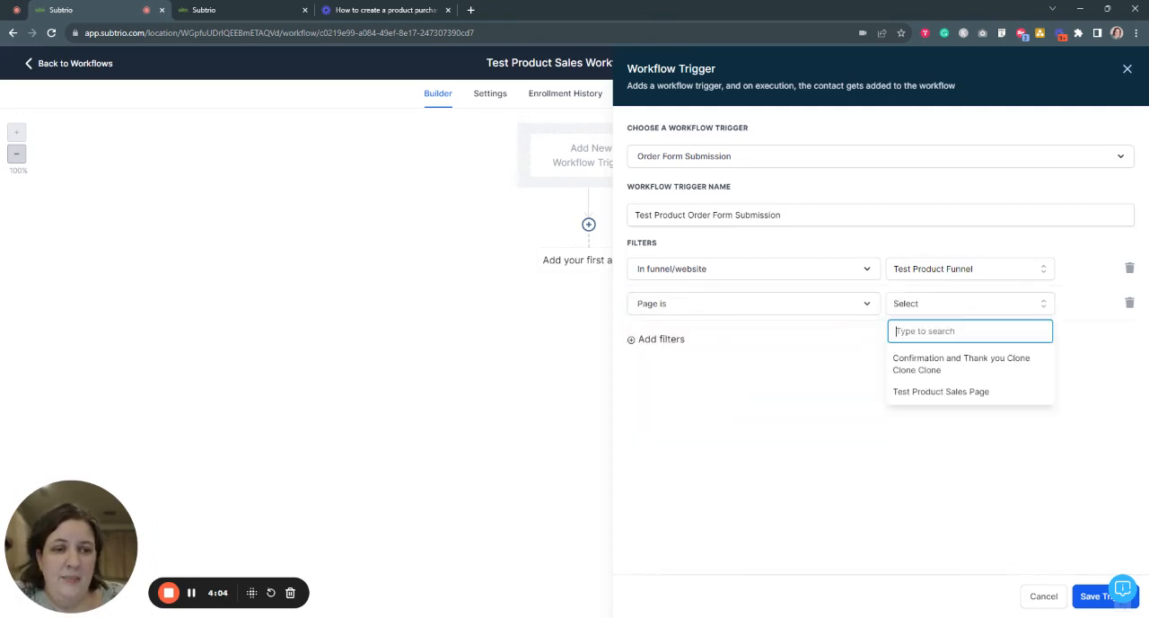
left_click(960, 397)
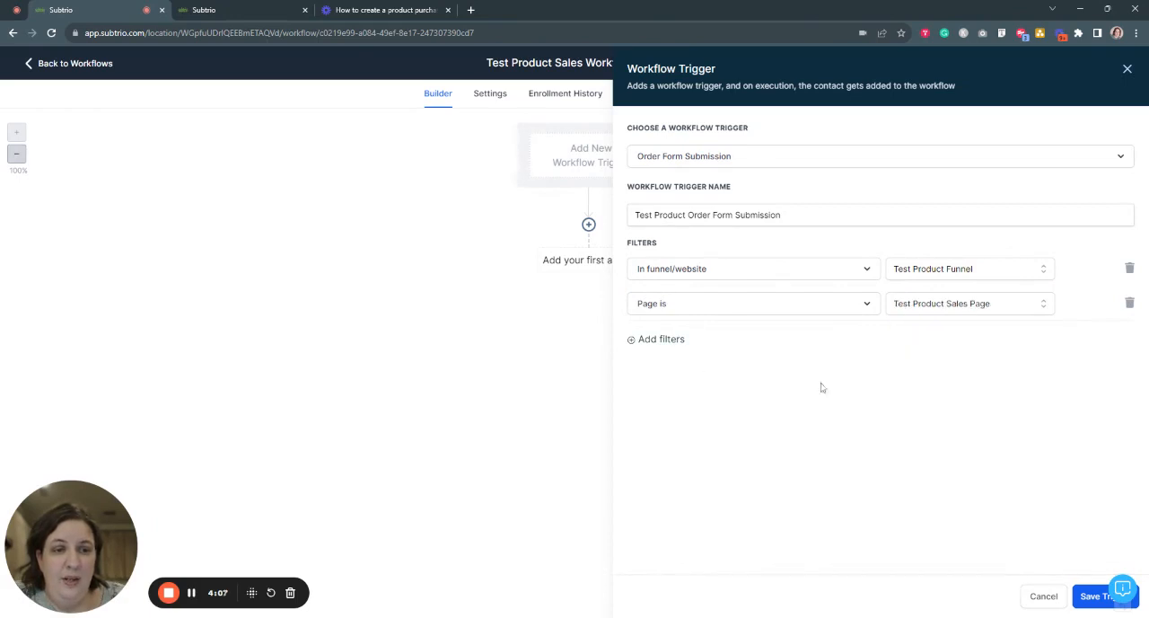
- Add a third trigger filter requiring the product to be "Test Product Offer - $27"
left_click(662, 339)
left_click(716, 348)
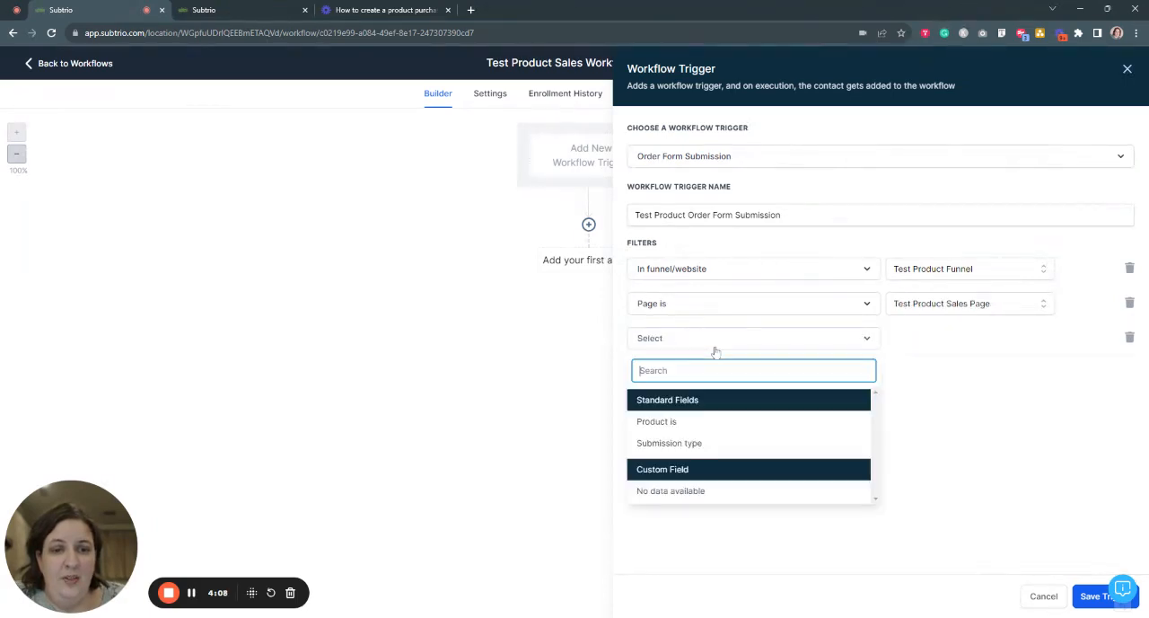
left_click(716, 421)
left_click(922, 339)
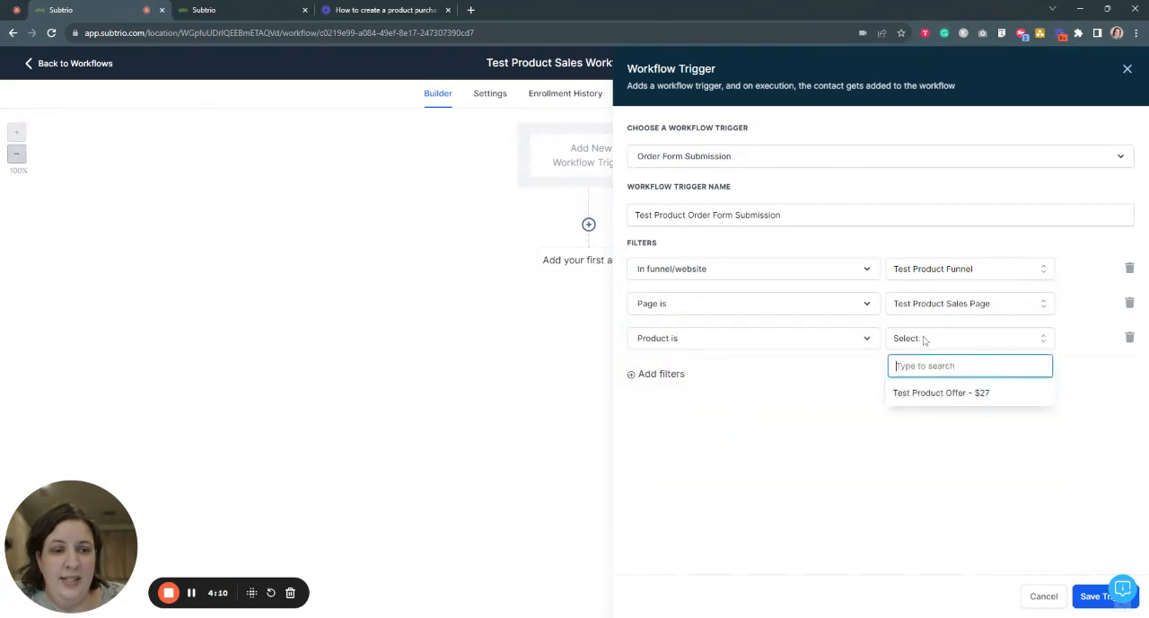
left_click(960, 392)
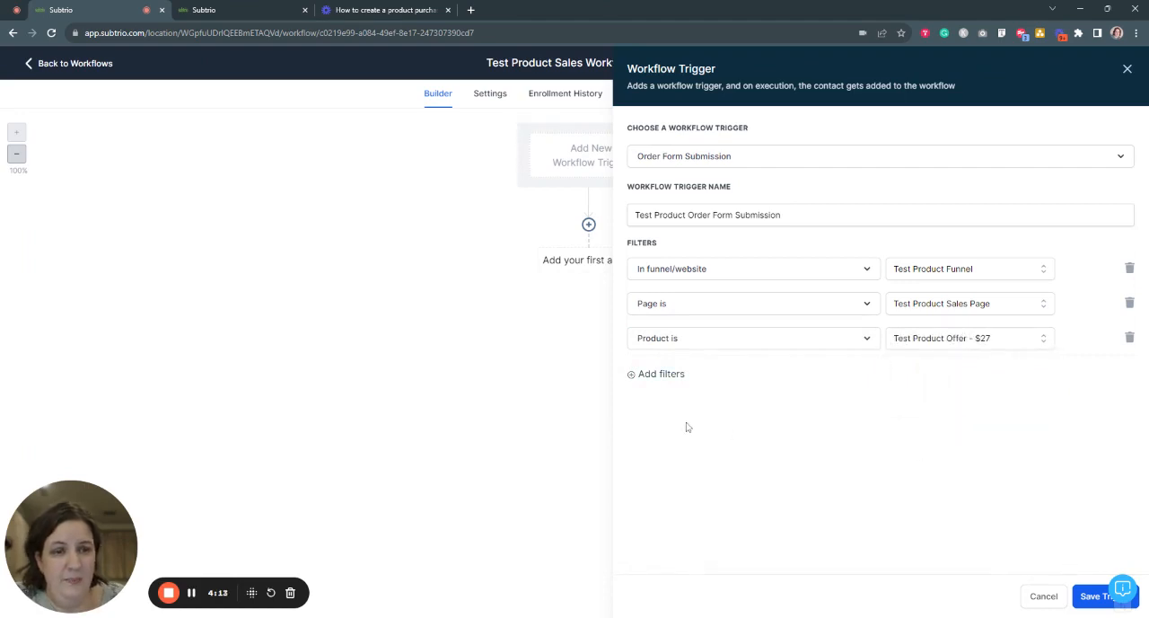
- Add a fourth trigger filter that sets the submission type to Sale
left_click(672, 382)
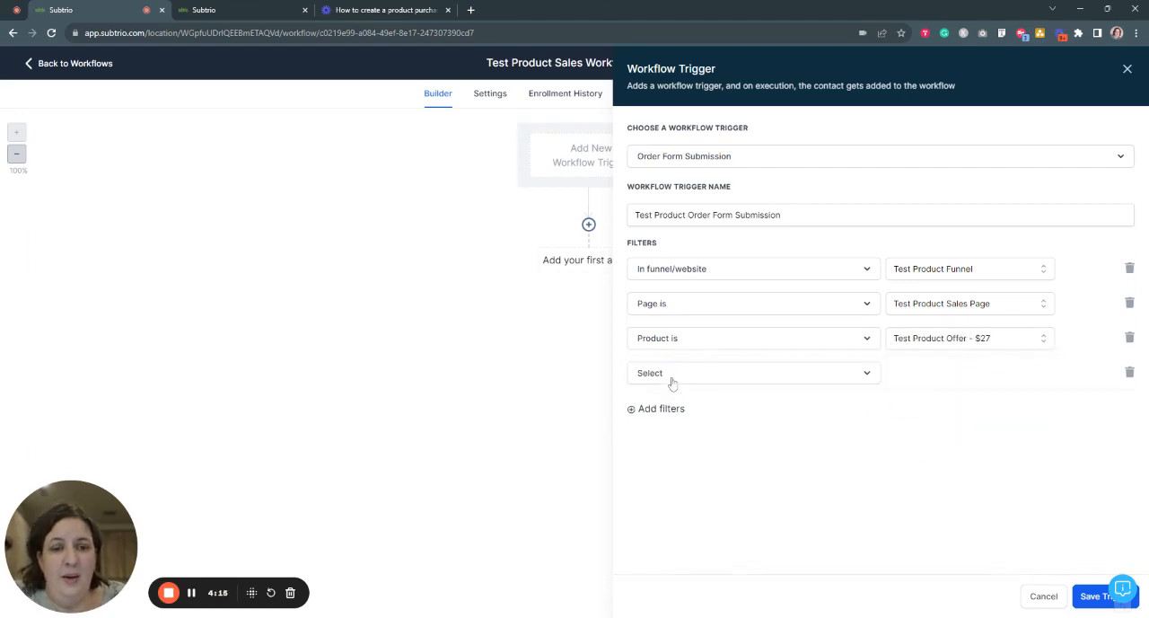
left_click(759, 375)
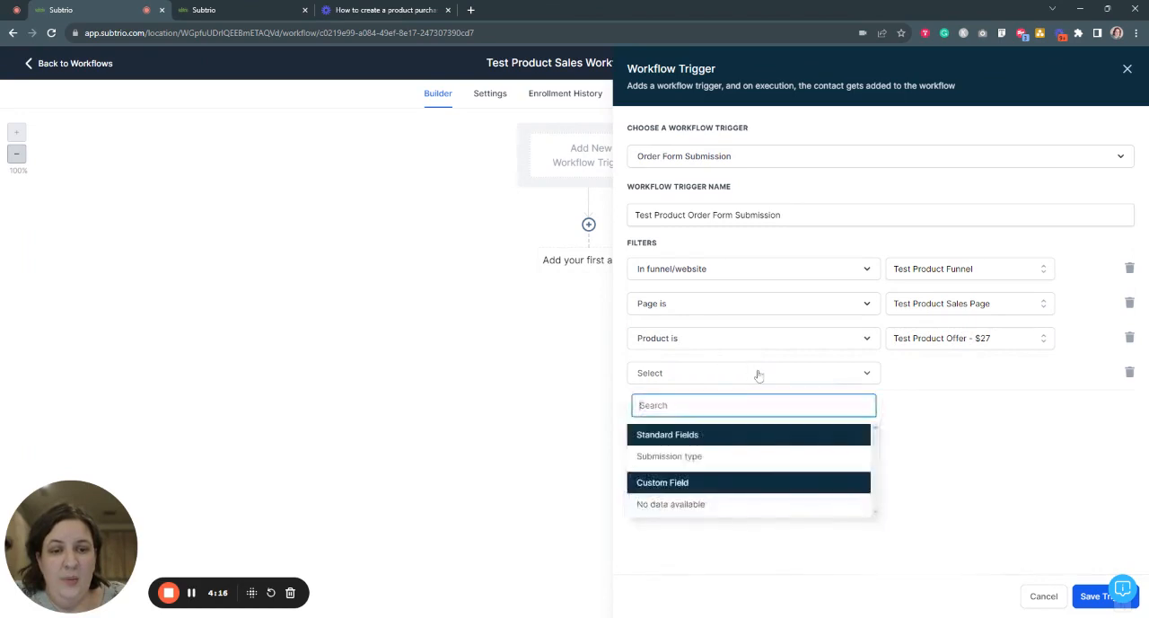
left_click(744, 456)
left_click(940, 382)
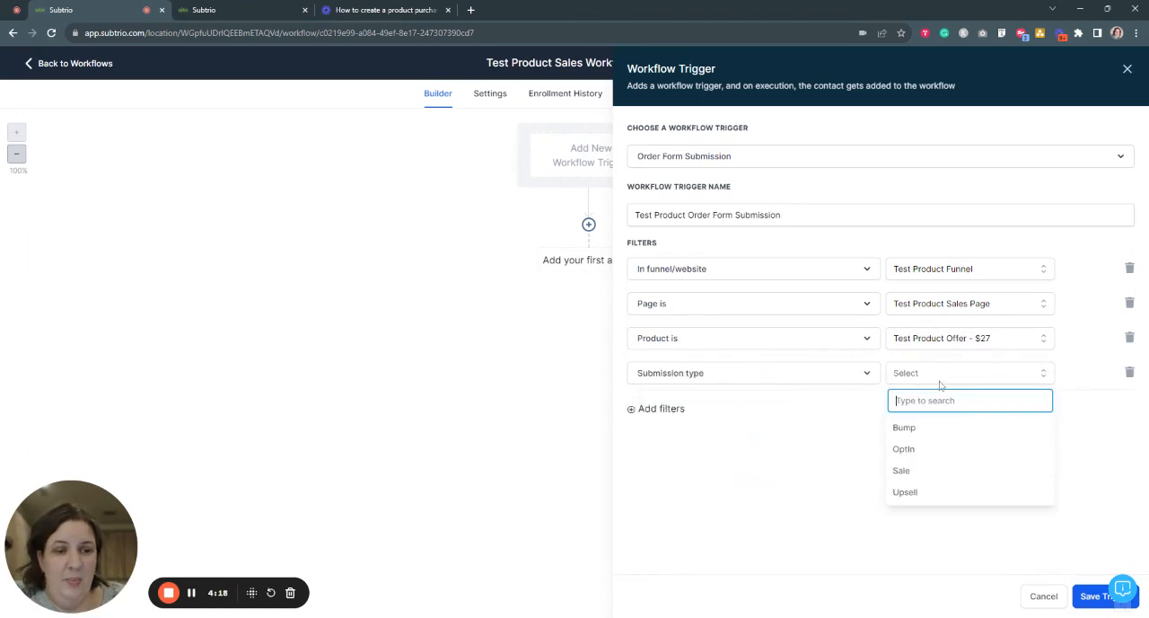
left_click(921, 474)
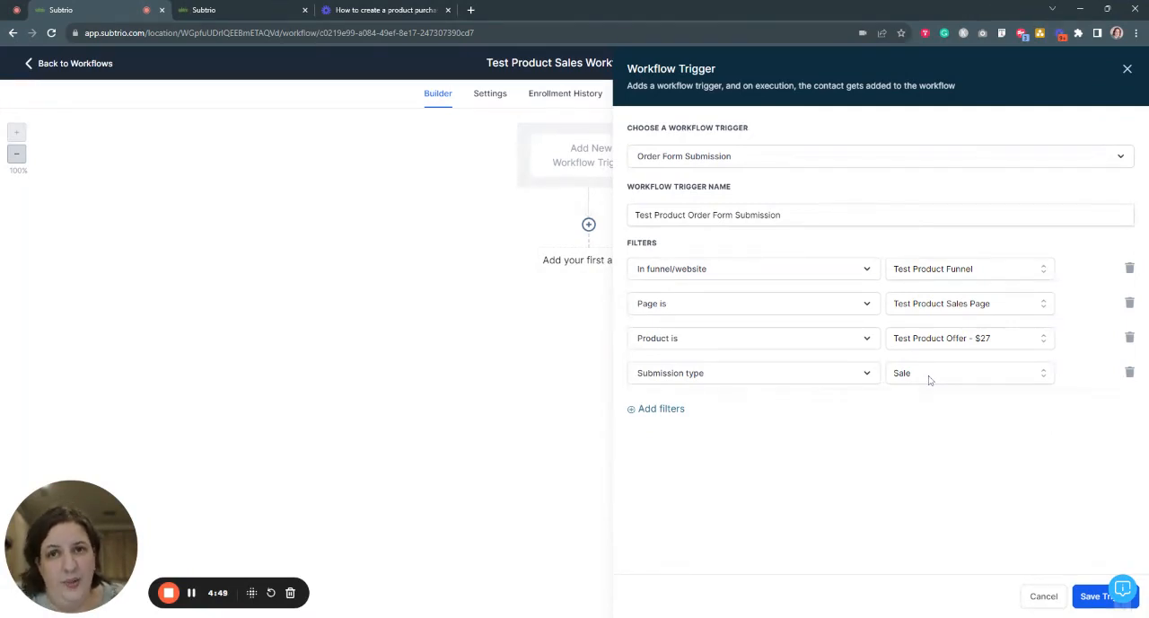
- Remove the Submission type filter from the order form trigger and save the trigger
left_click(1130, 374)
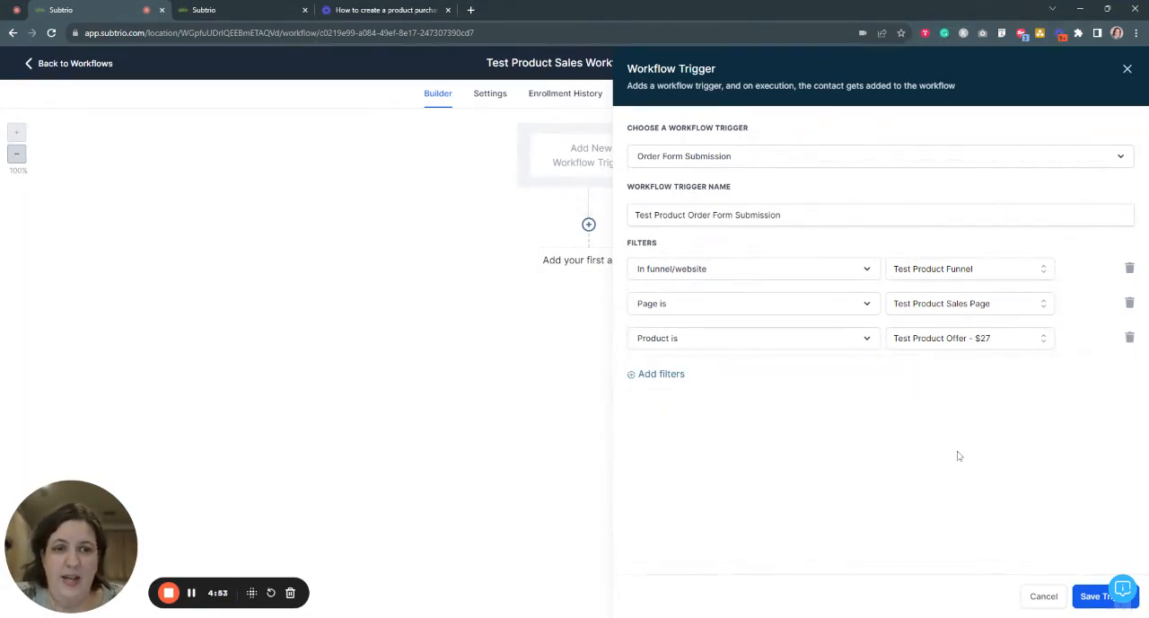
left_click(1091, 600)
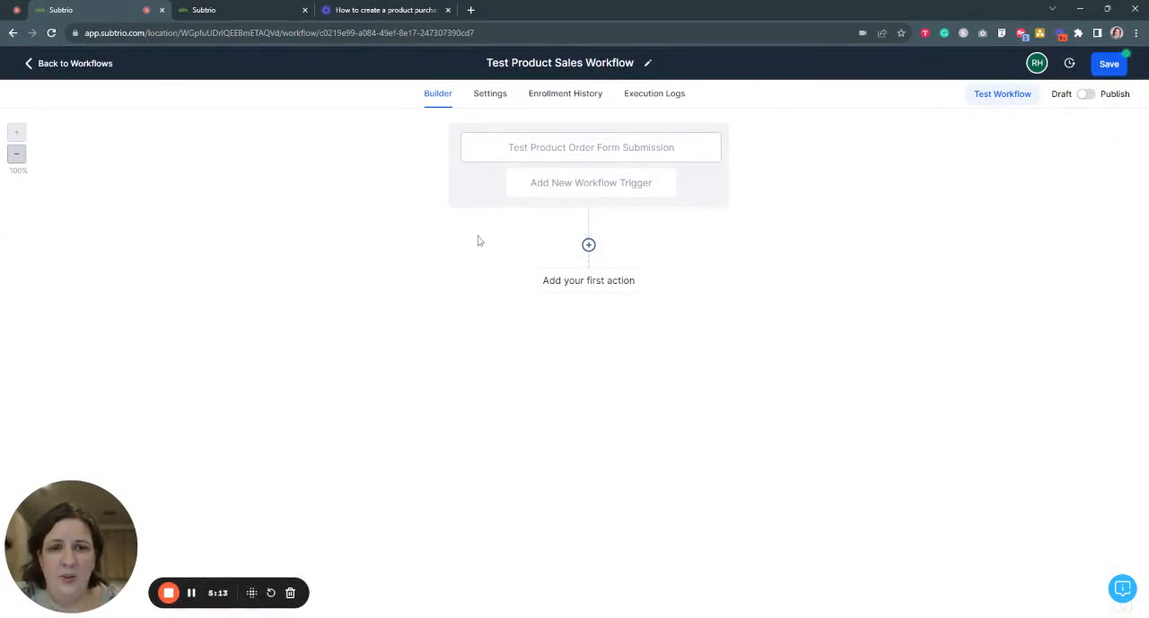
- Add a Membership Grant Offer action as the workflow's first action, granting Test Product Offer, and save it
left_click(589, 246)
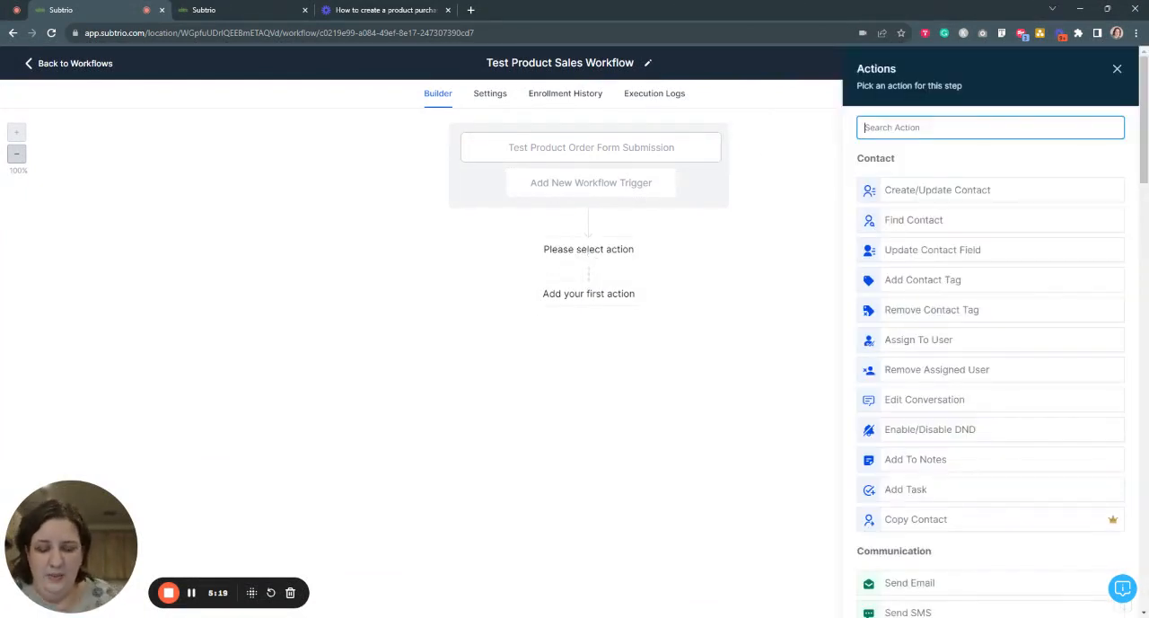
left_click(1117, 68)
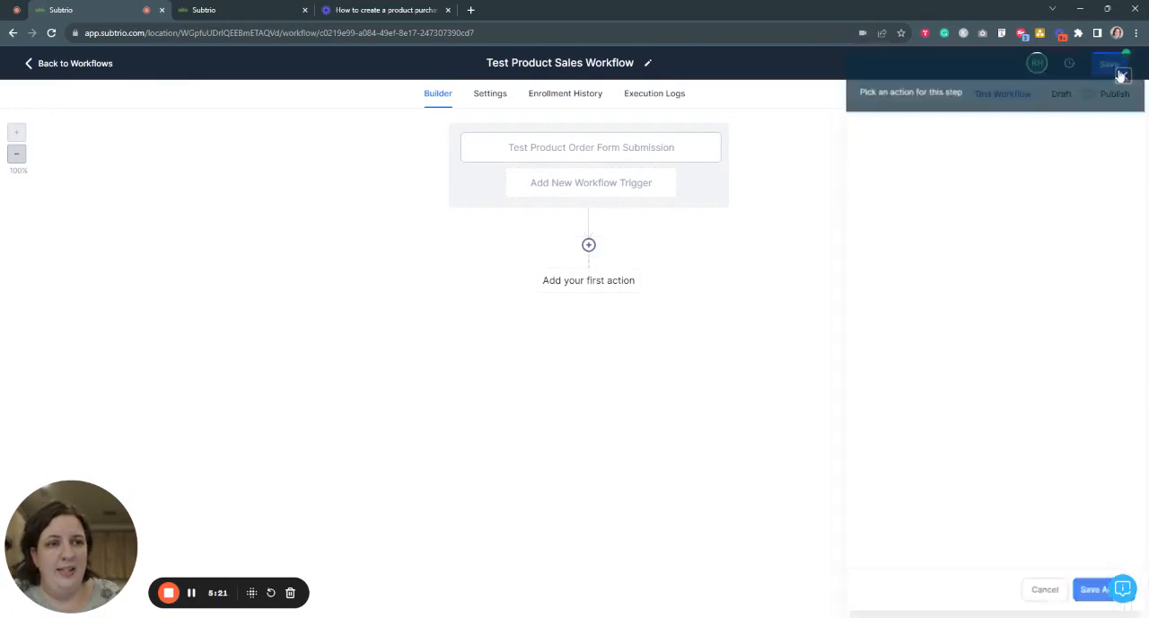
left_click(589, 246)
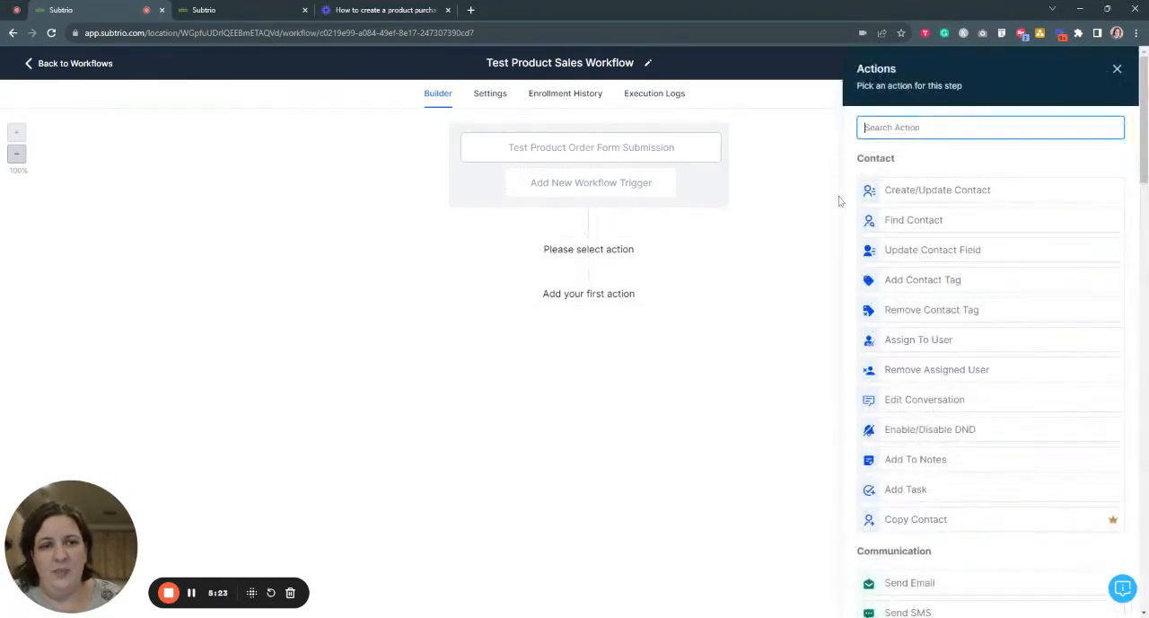
type("grant")
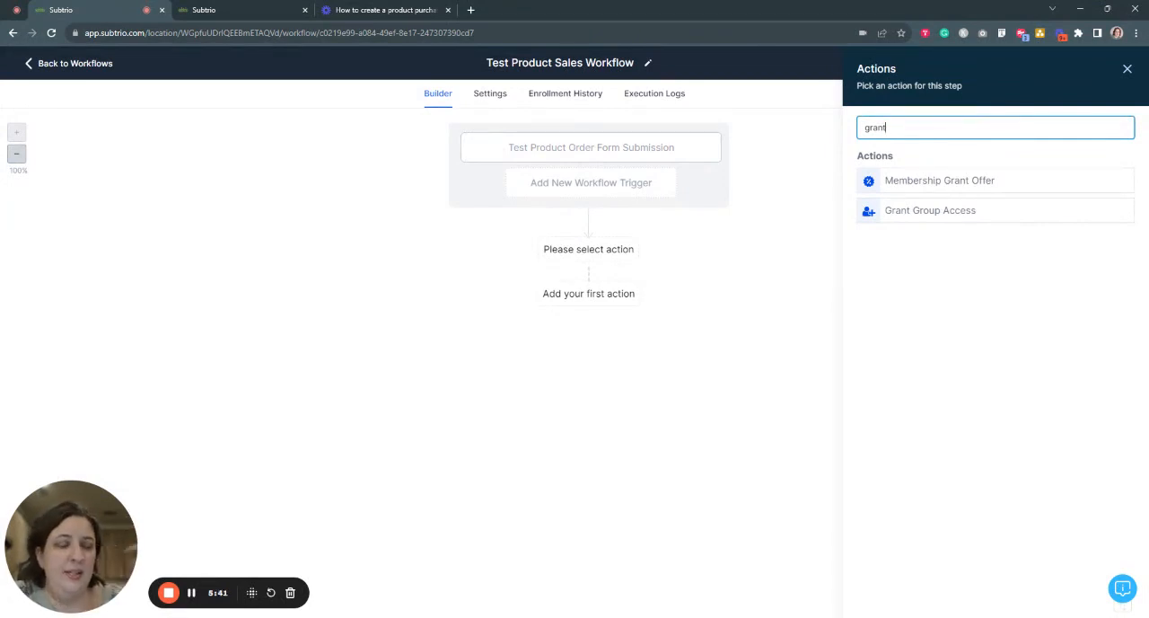
left_click(947, 182)
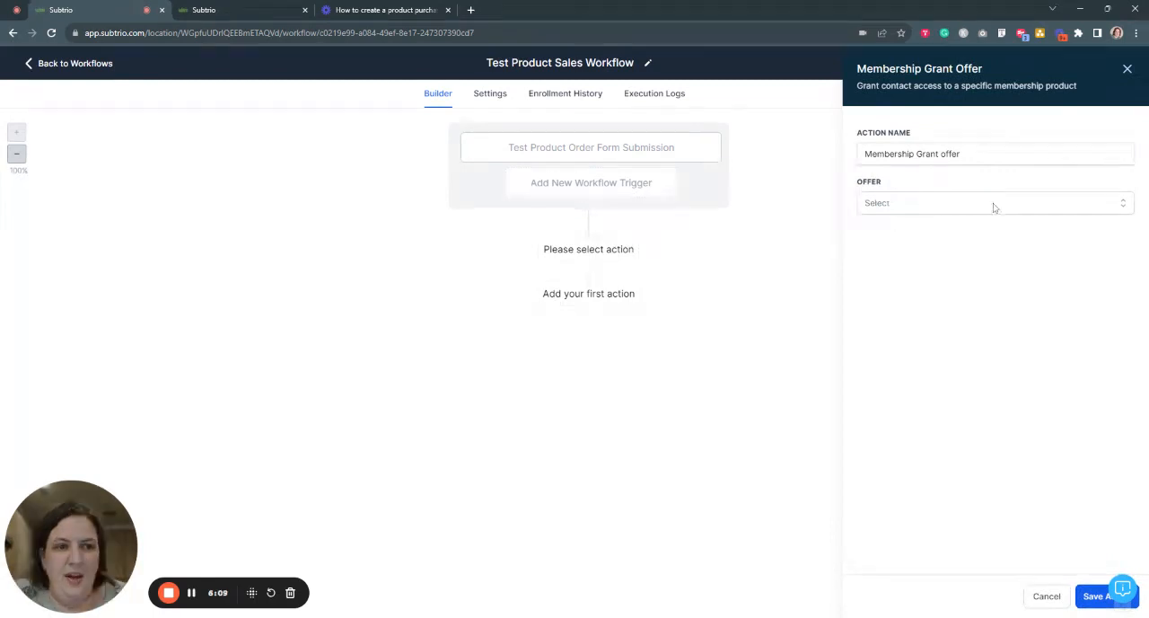
left_click(993, 202)
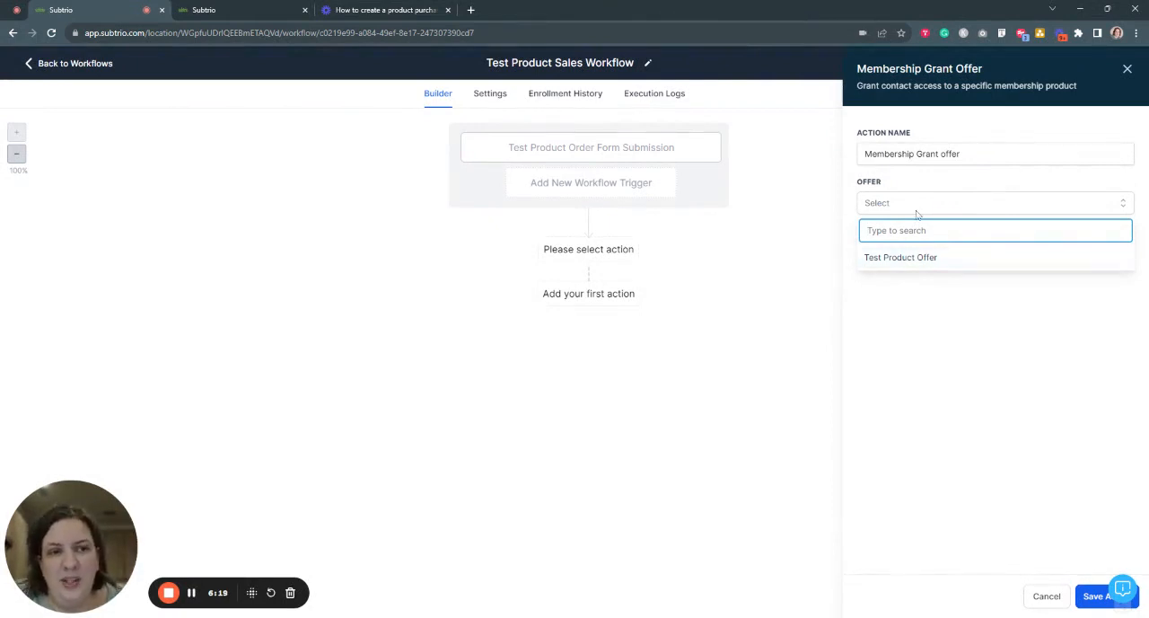
left_click(191, 592)
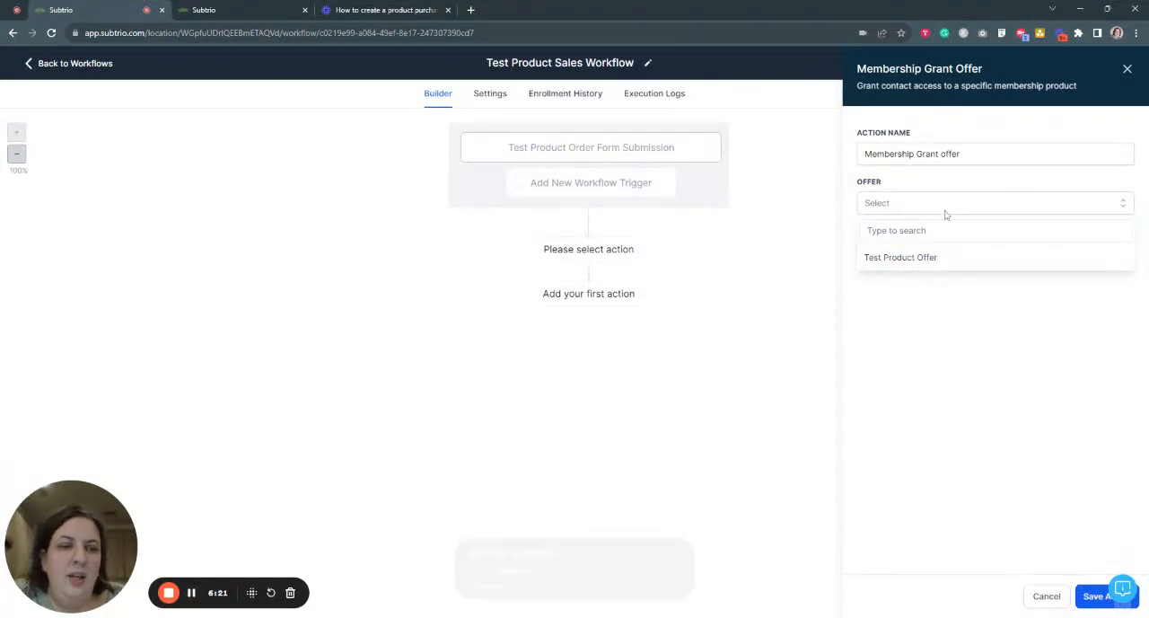
left_click(933, 258)
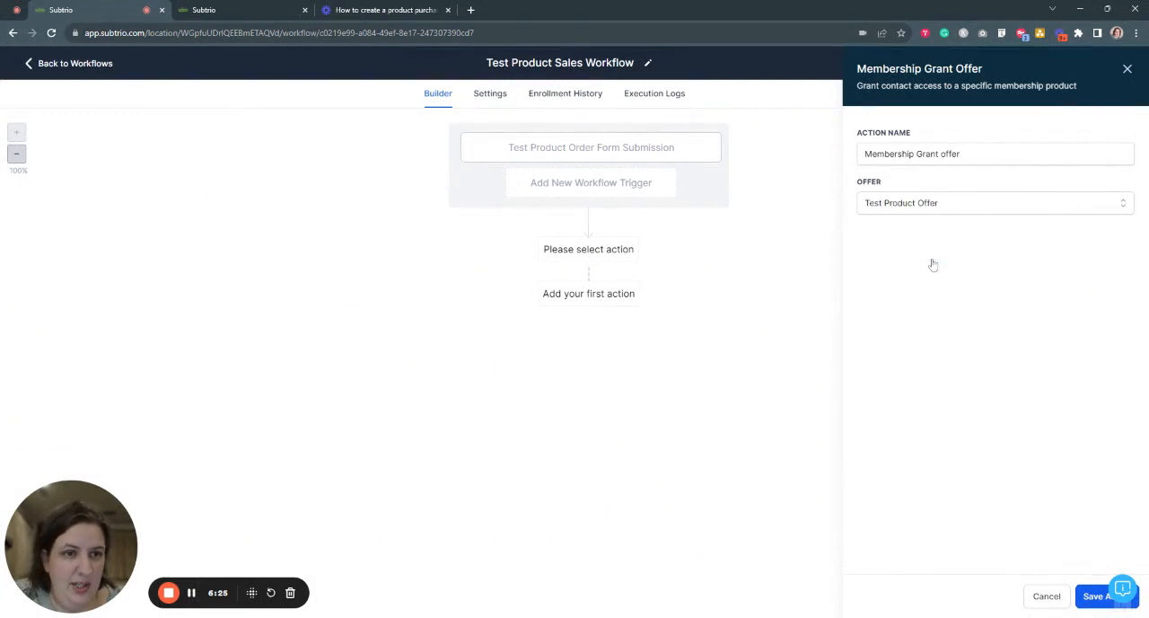
left_click(1091, 597)
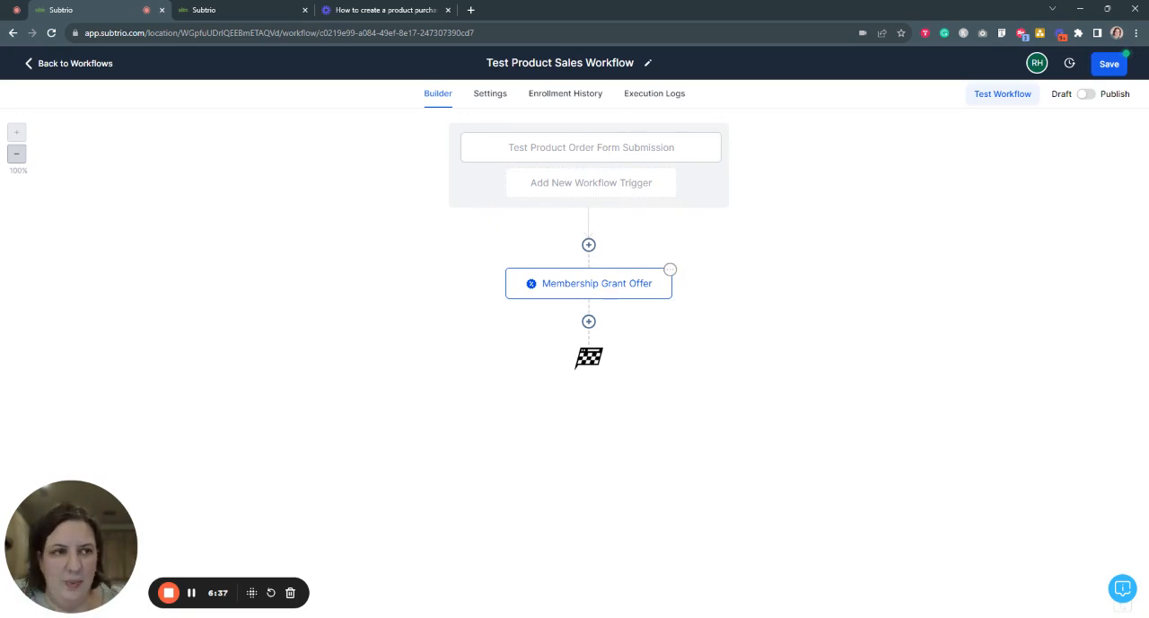
- Add an Add Contact Tag action after the Membership Grant Offer and create the new tag "test product purchase" for it
left_click(588, 322)
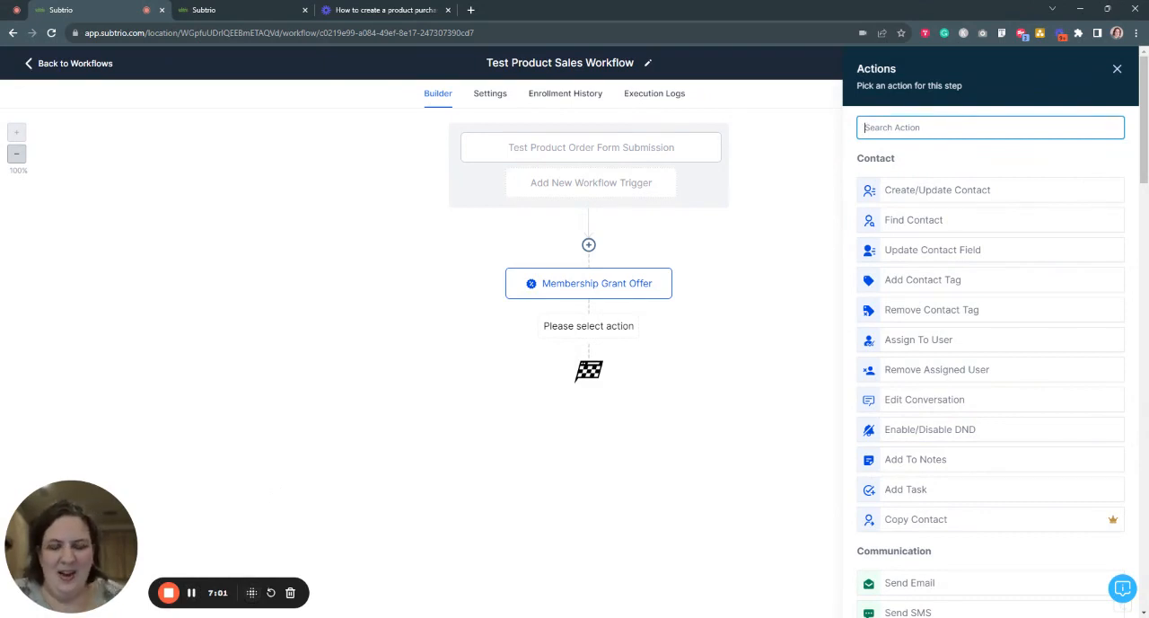
type("tag")
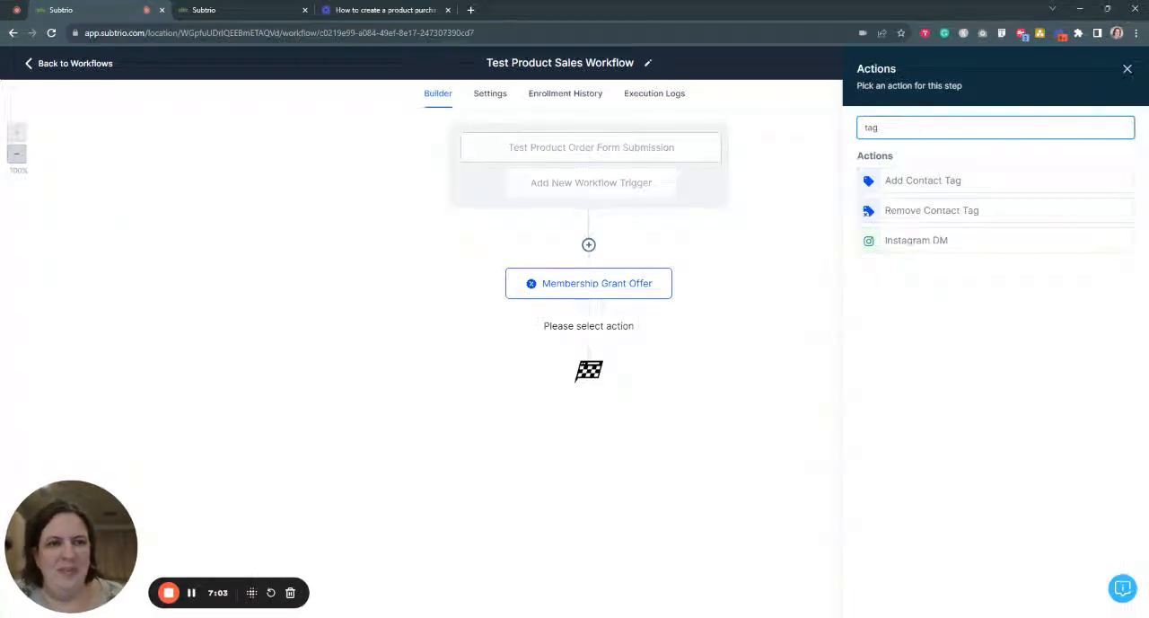
left_click(950, 185)
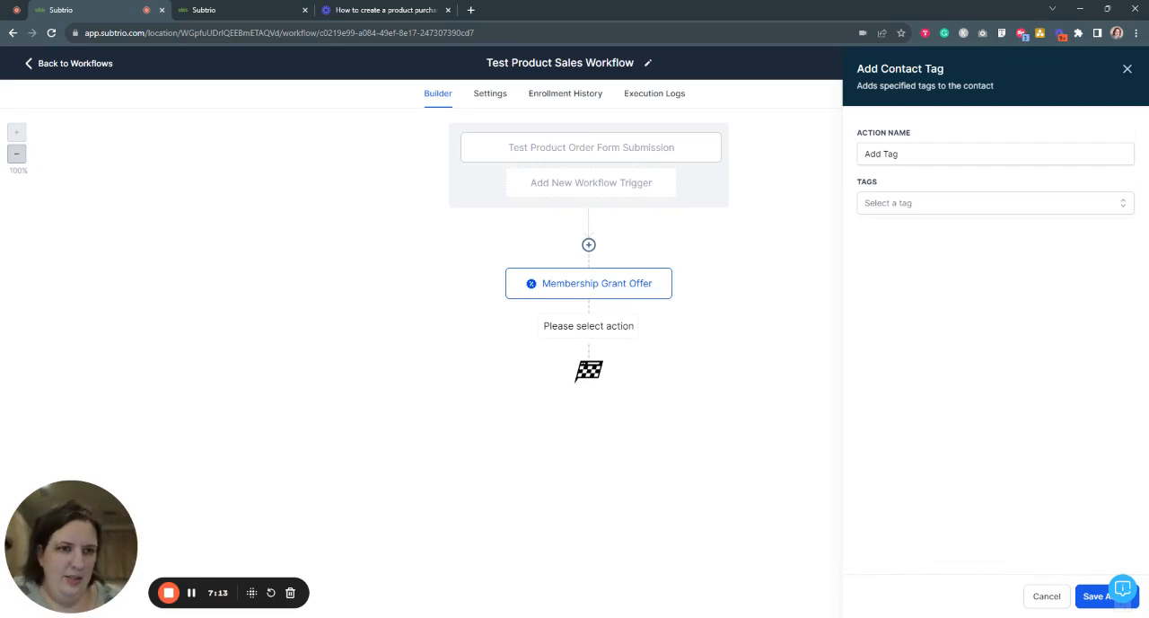
left_click(943, 203)
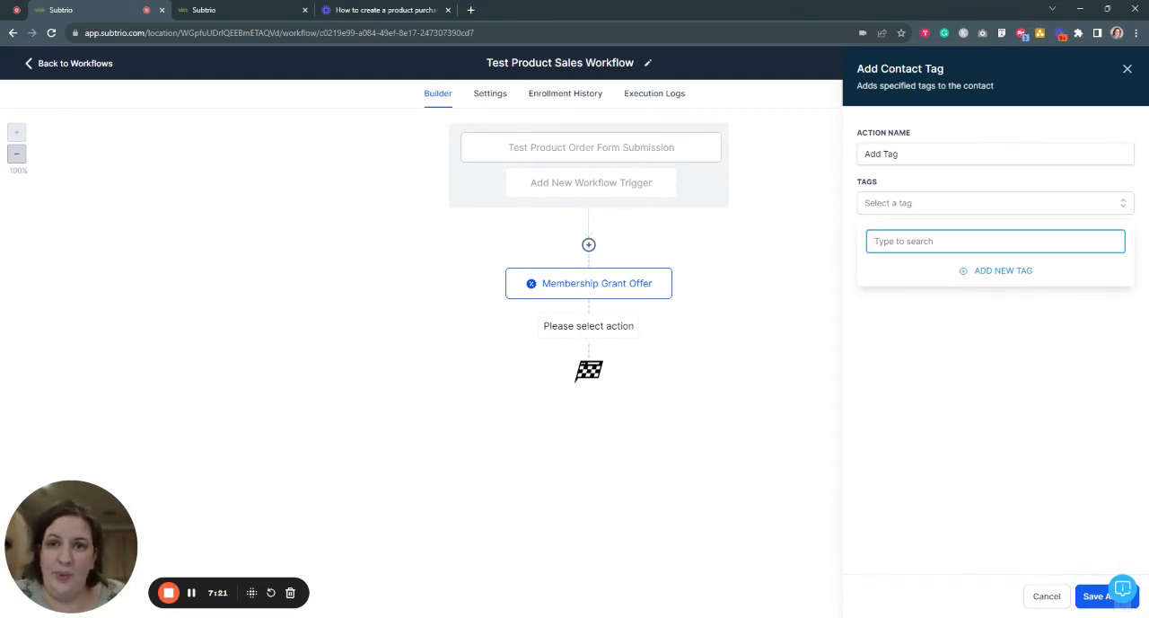
type("Test")
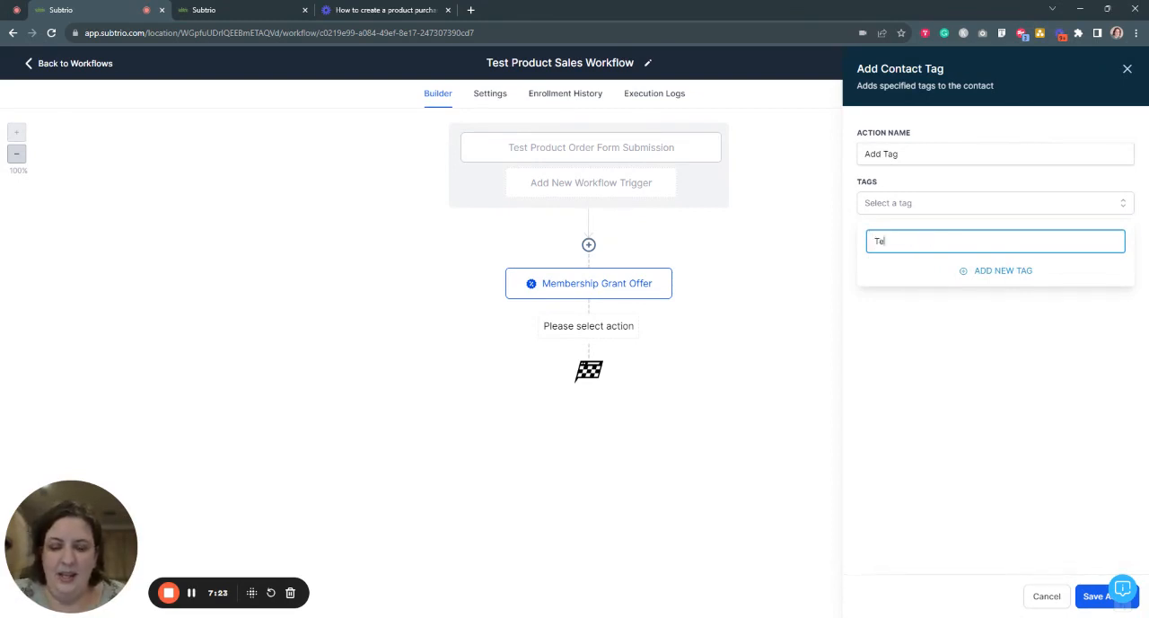
key("BackSpace")
key("BackSpace")
key("BackSpace")
key("BackSpace")
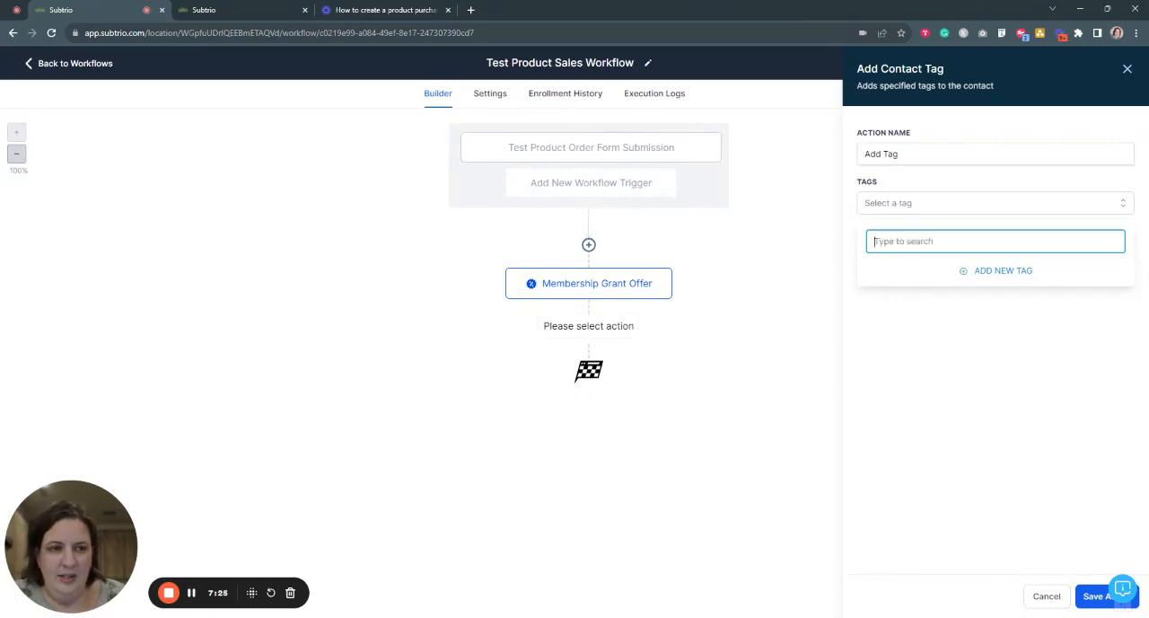
type("test product purchase")
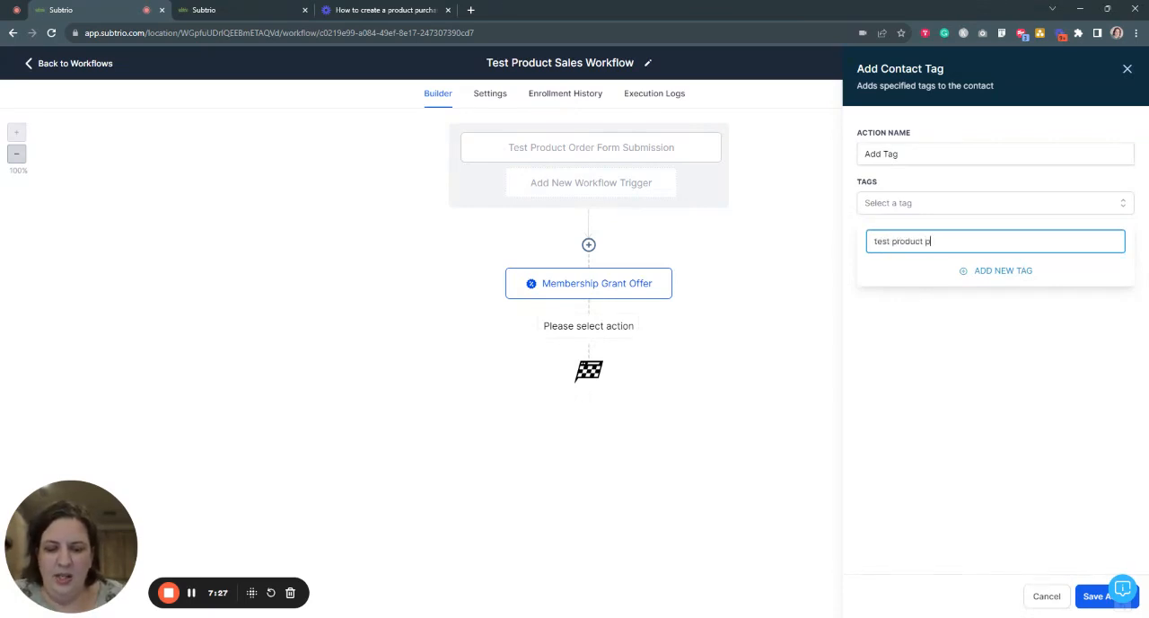
left_click(1010, 273)
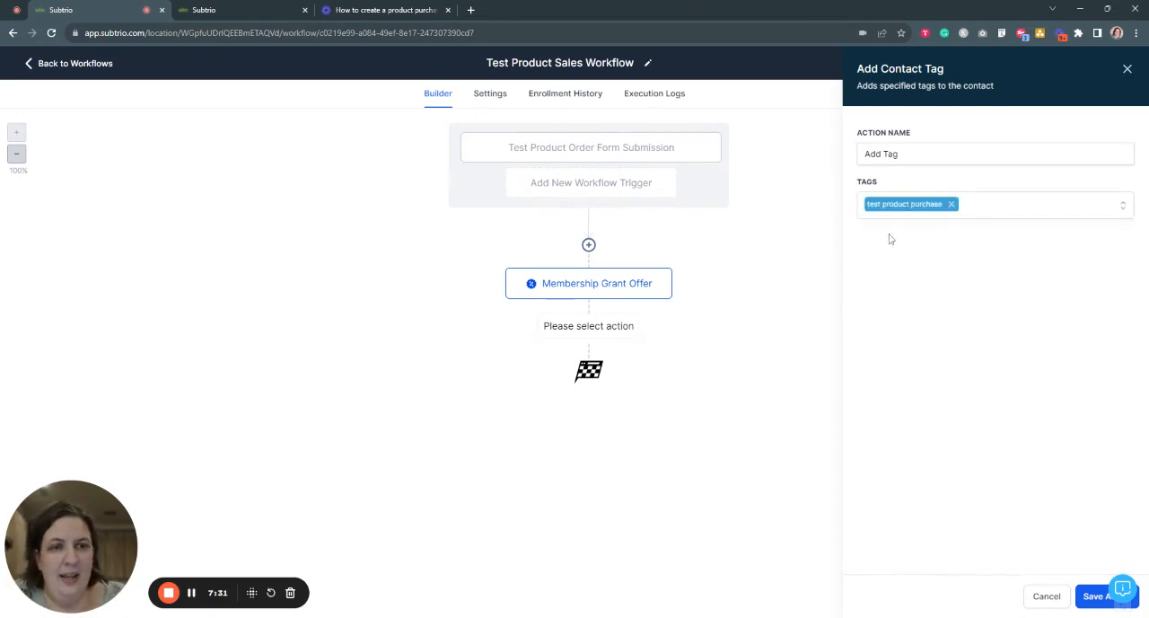
- Name the tag action Add Tag "test product purchase" and save it
left_click(908, 154)
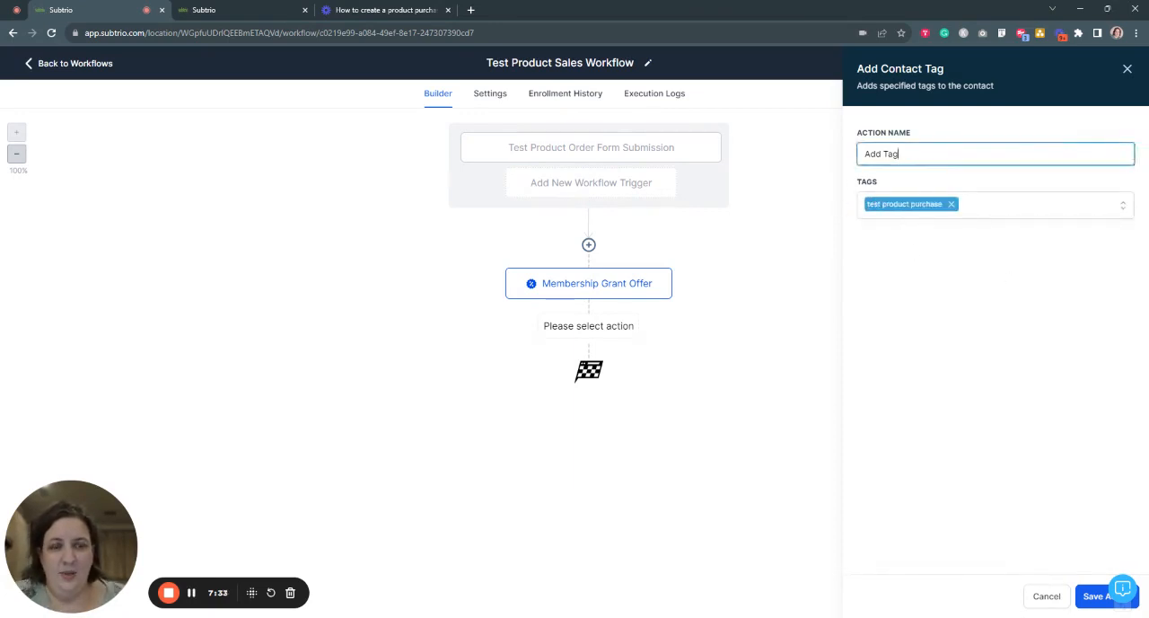
type("\"")
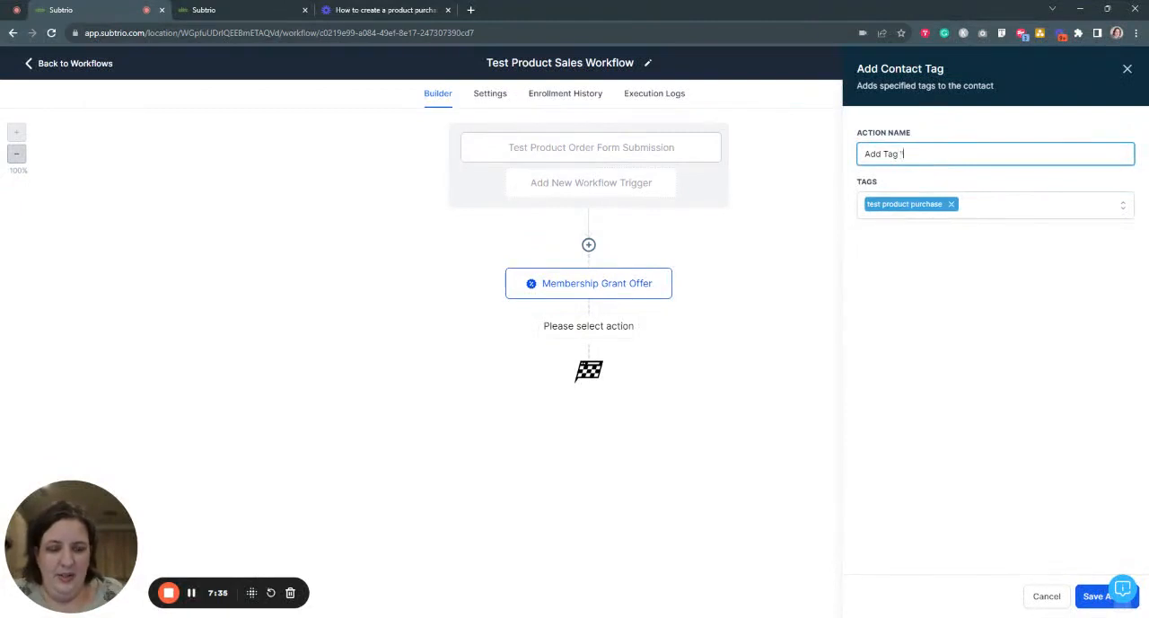
type("test")
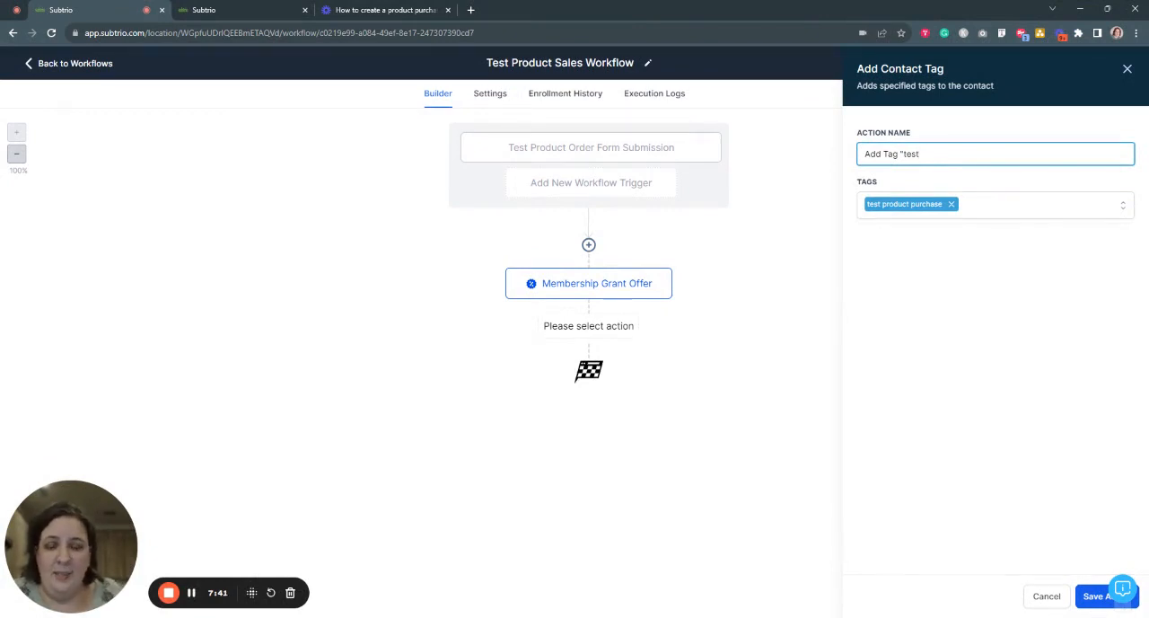
type("product purchase")
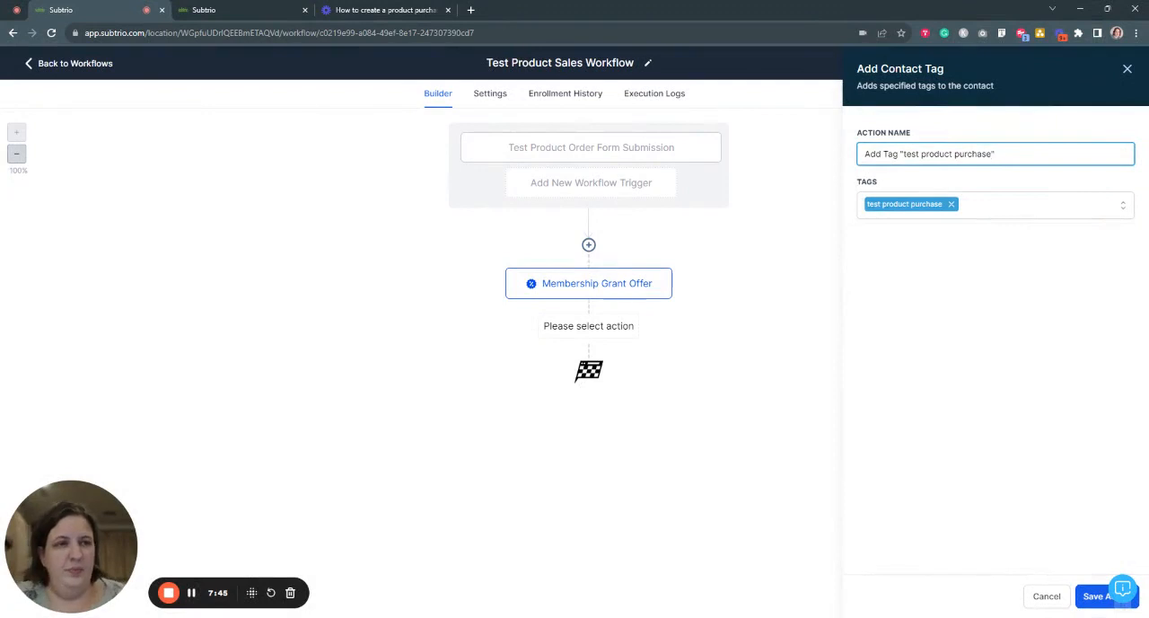
left_click(1097, 597)
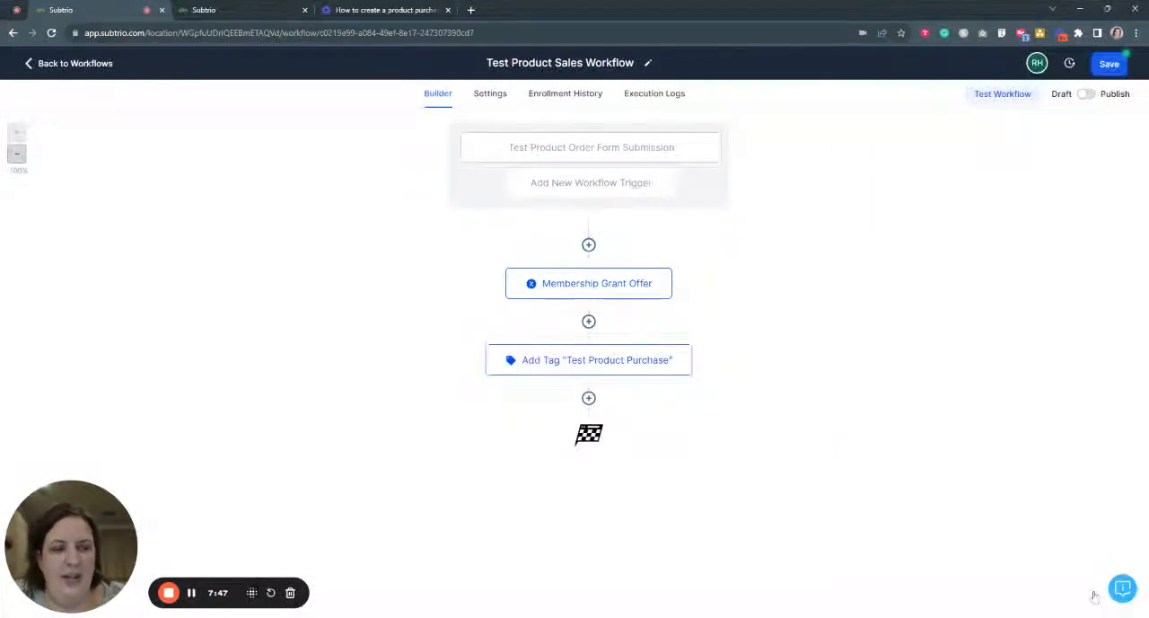
- Add a Send Email action after the tag action, using the Test Product TY Template, and save it
left_click(589, 399)
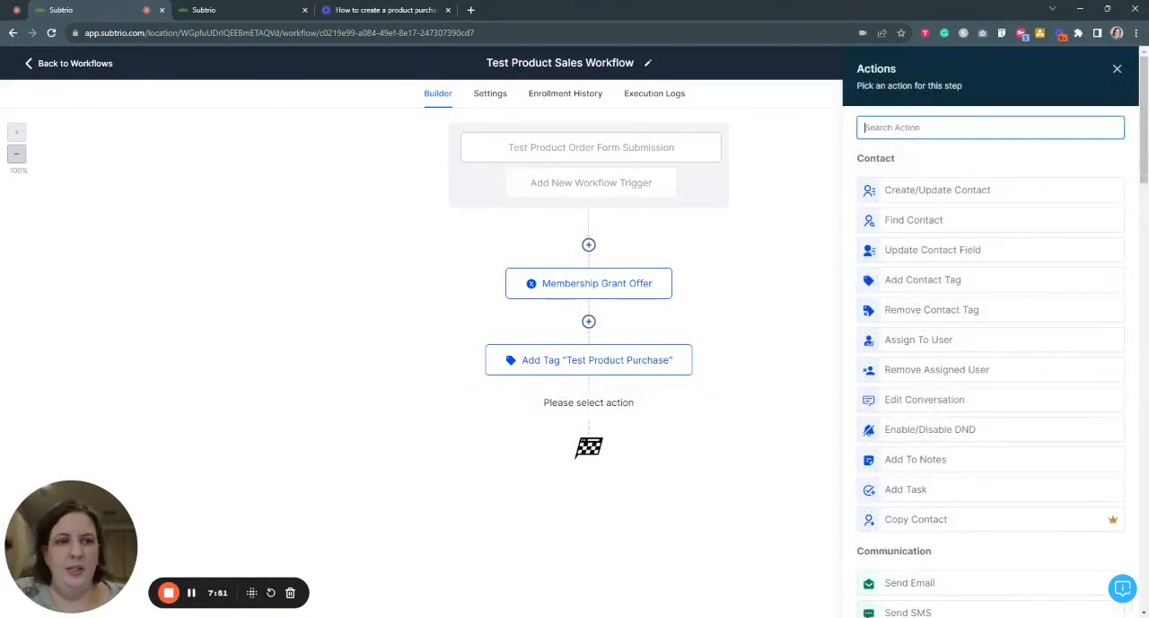
type("email")
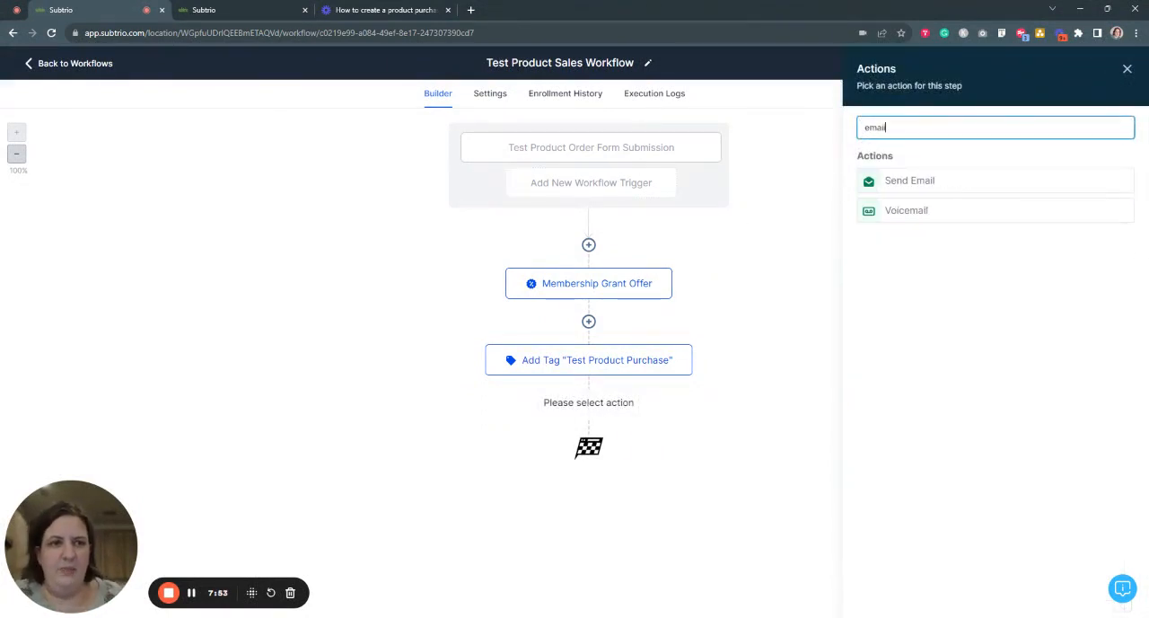
left_click(927, 183)
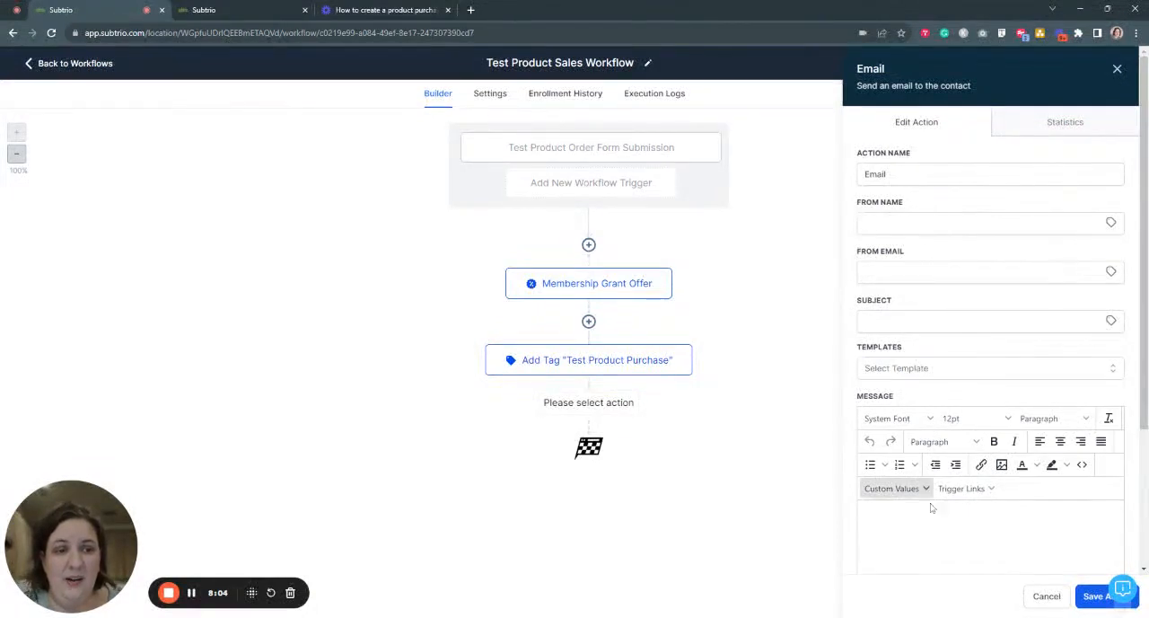
left_click(918, 542)
scroll(988, 404, "down", 3)
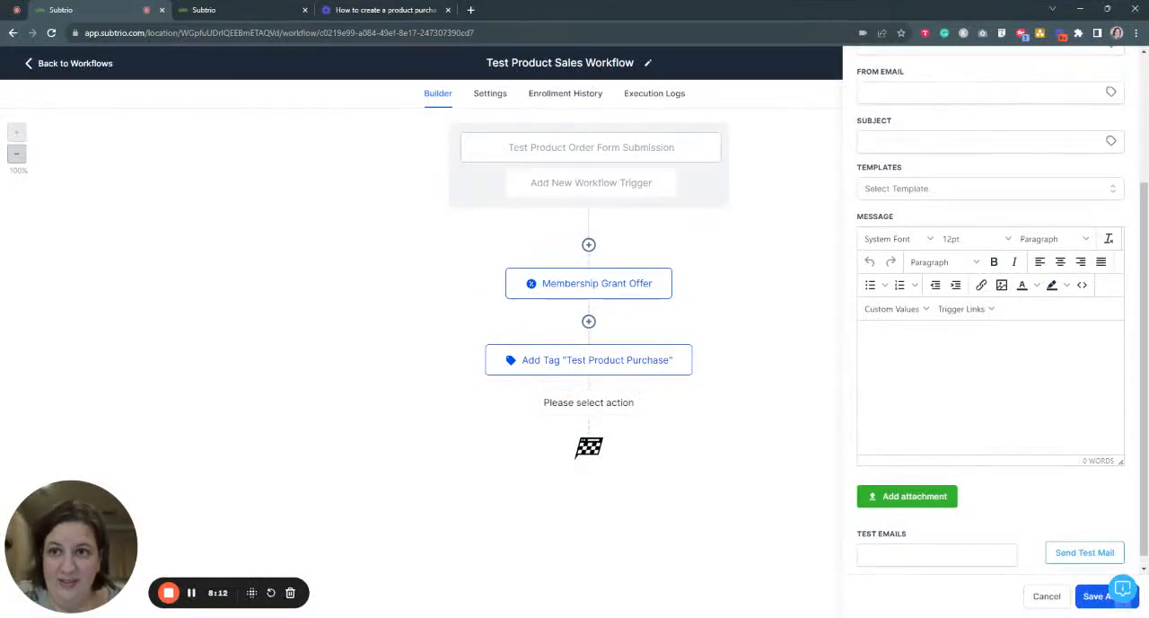
scroll(954, 362, "up", 1)
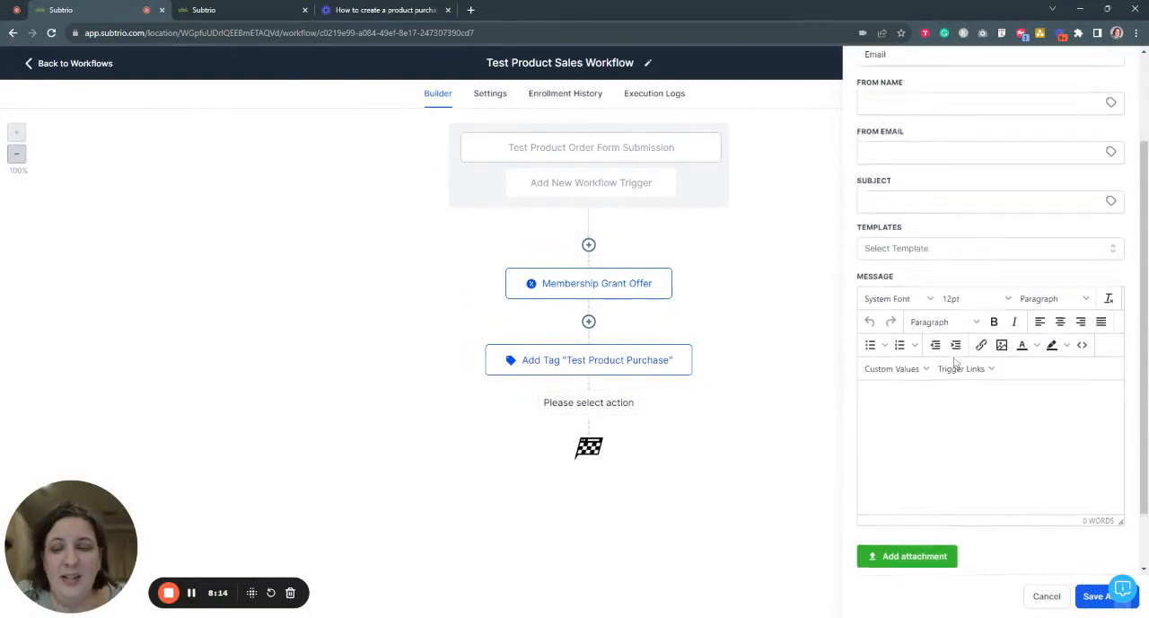
left_click(936, 254)
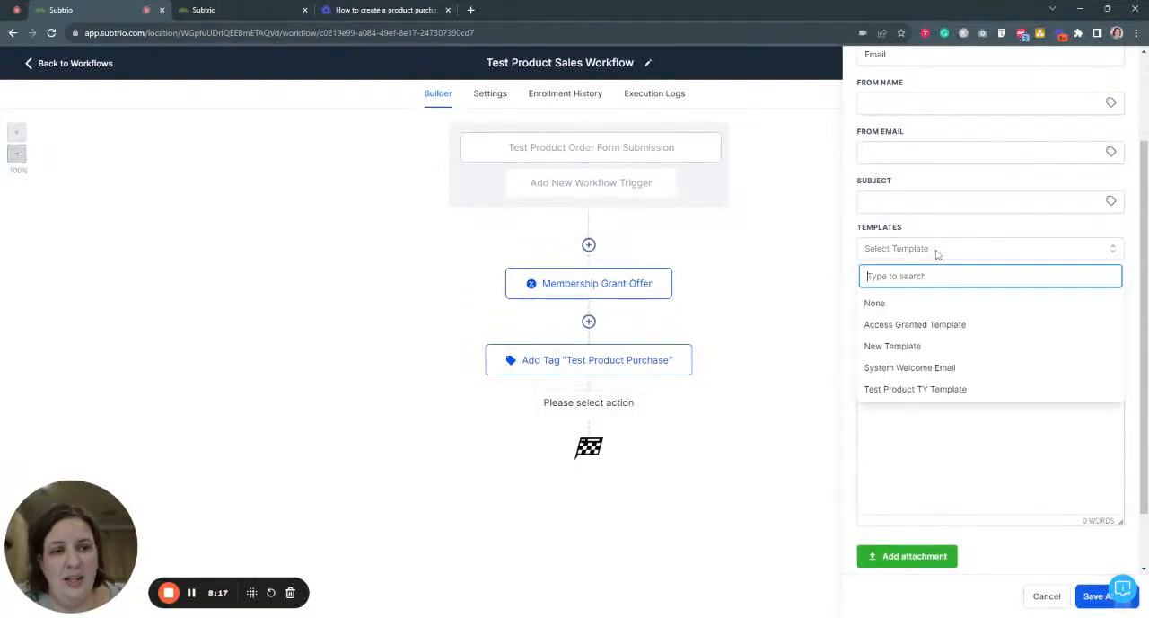
left_click(925, 389)
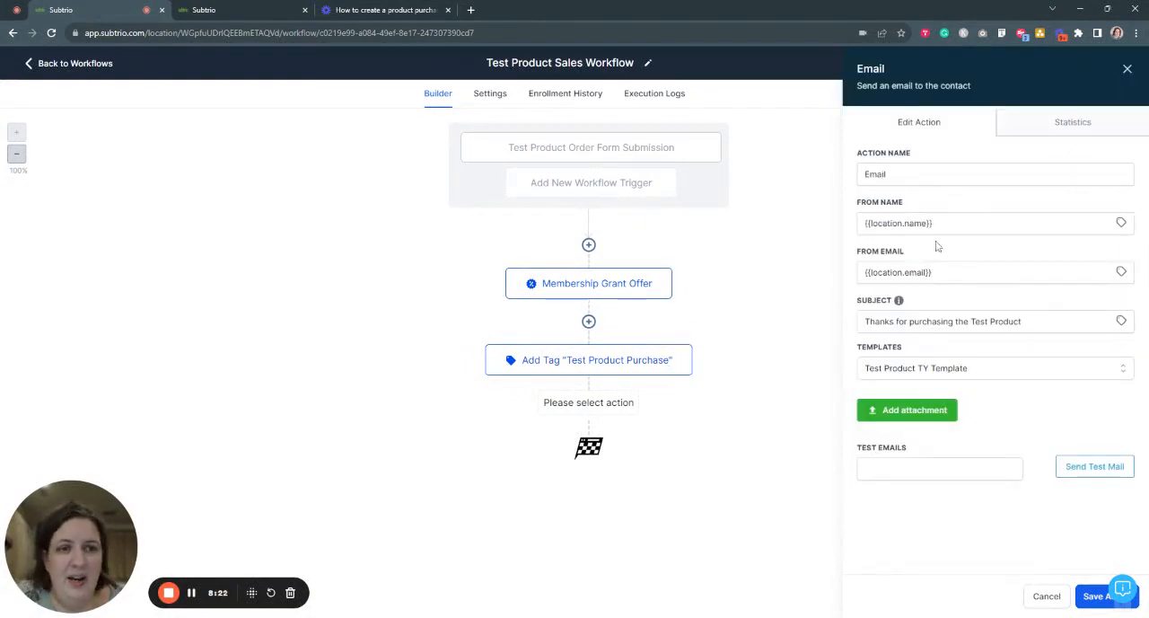
left_click(1090, 603)
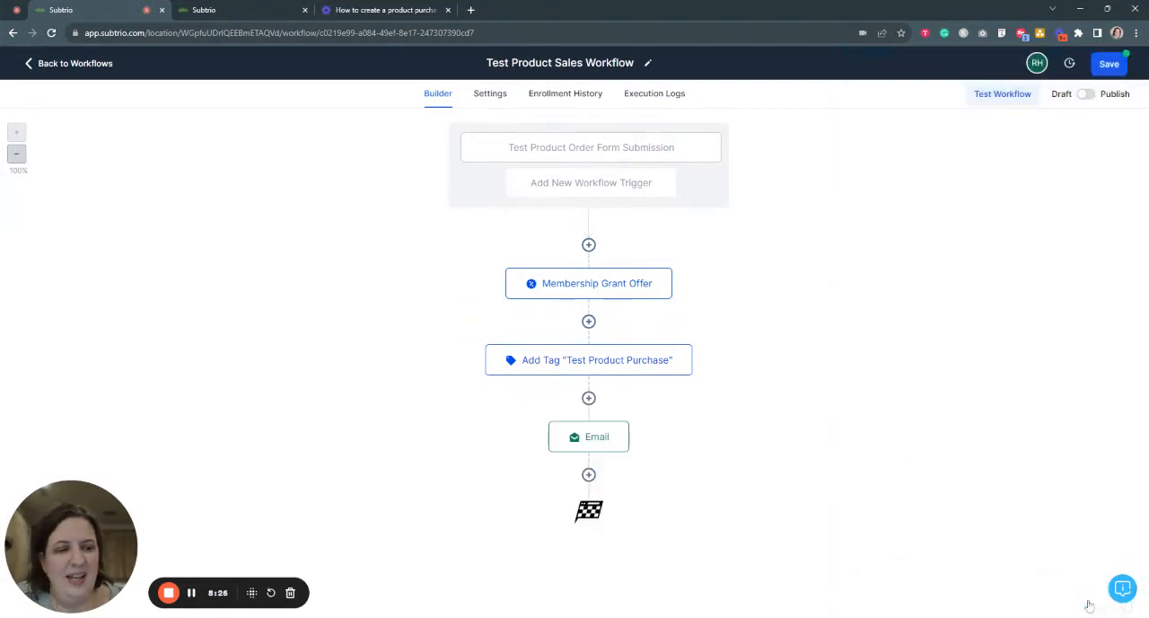
- Add a Send Internal Notification action after the Email action and set its notification type to Email
left_click(589, 475)
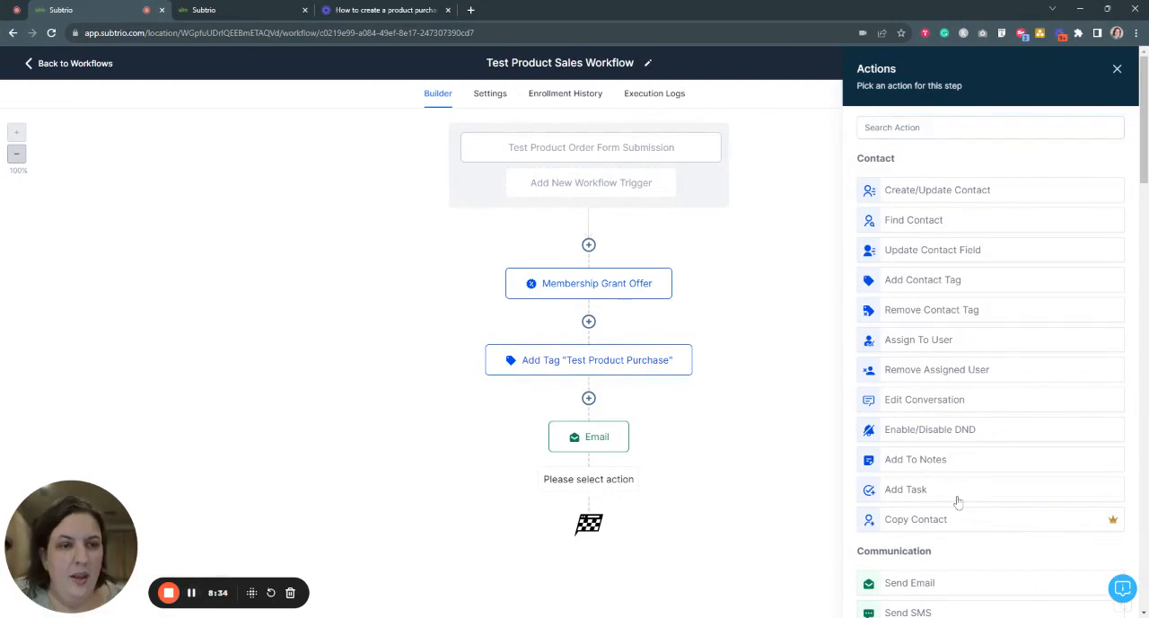
type("intern")
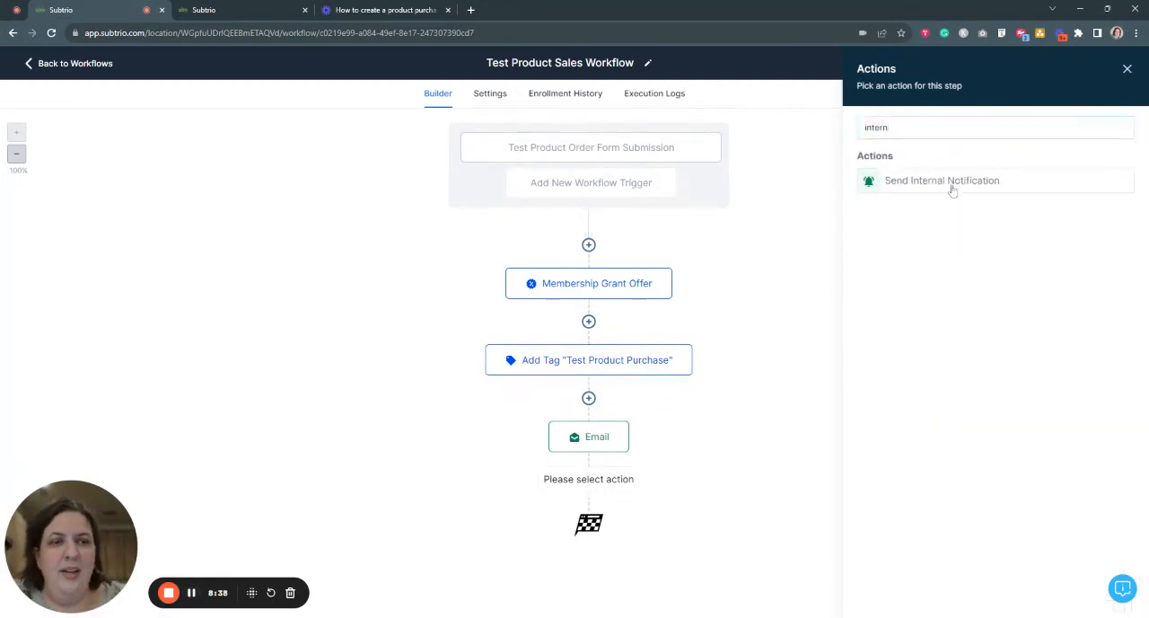
left_click(952, 185)
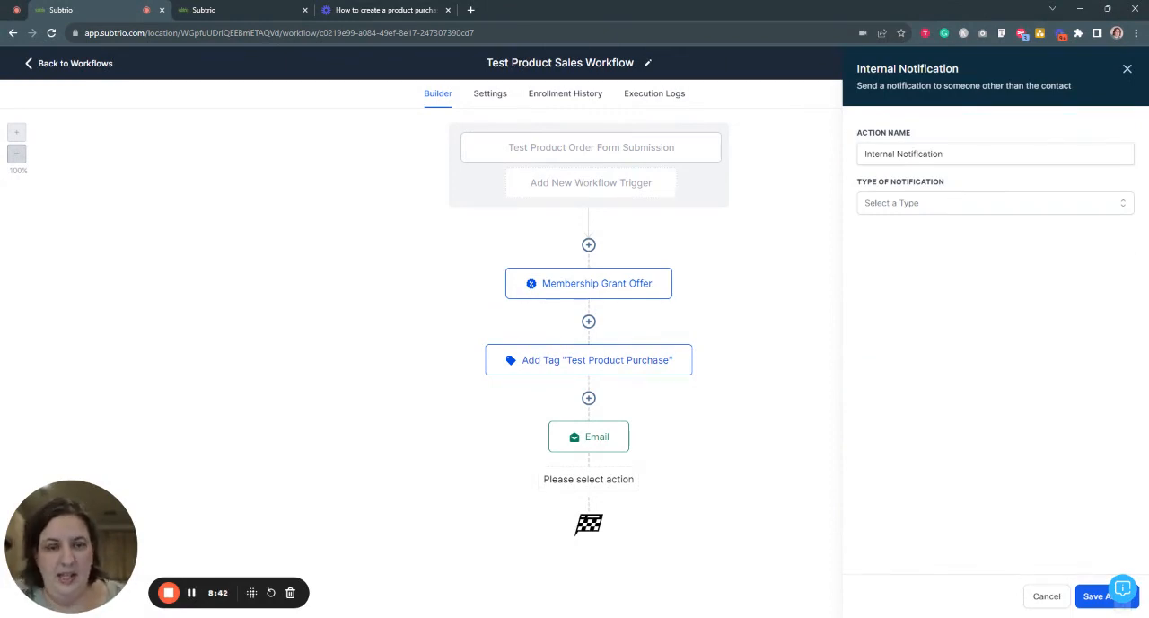
left_click(948, 206)
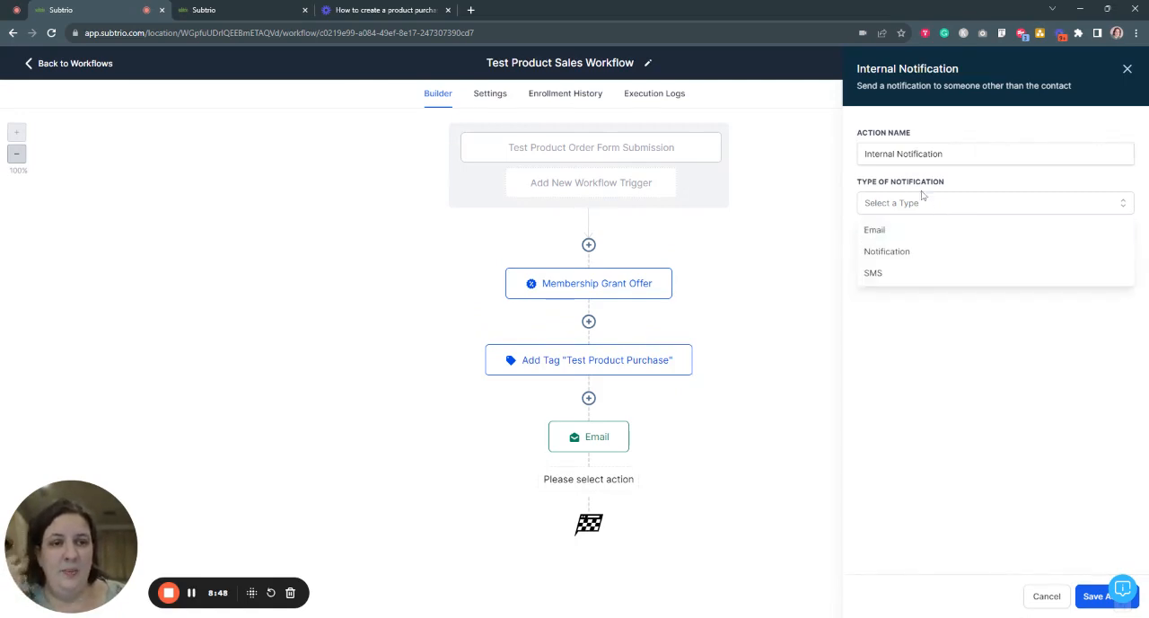
left_click(912, 231)
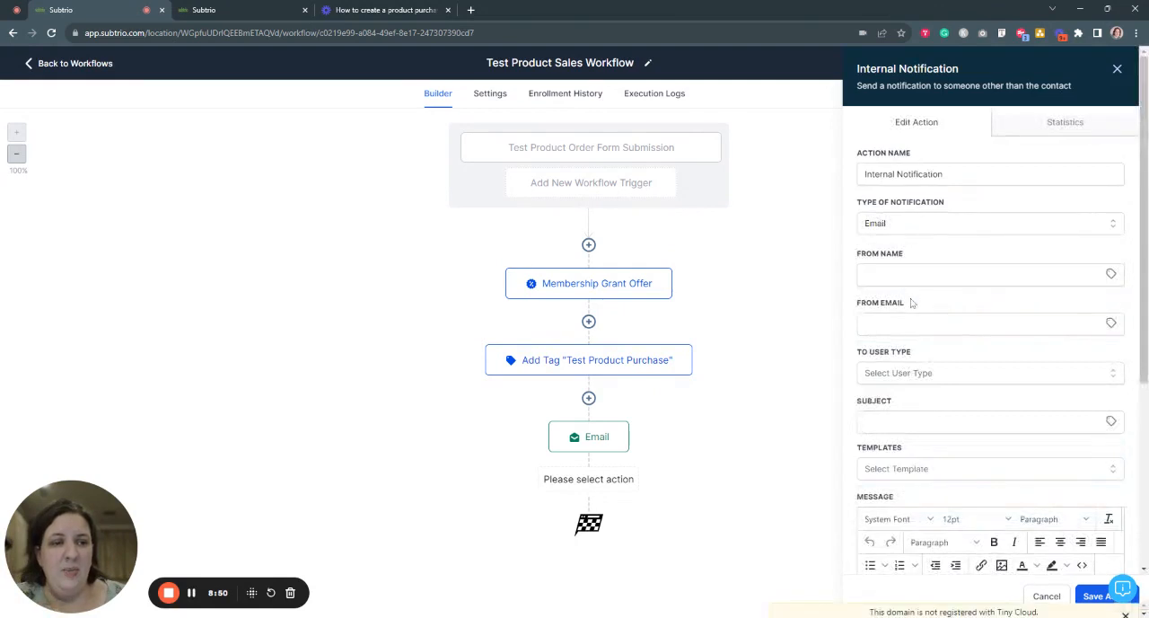
scroll(910, 300, "down", 2)
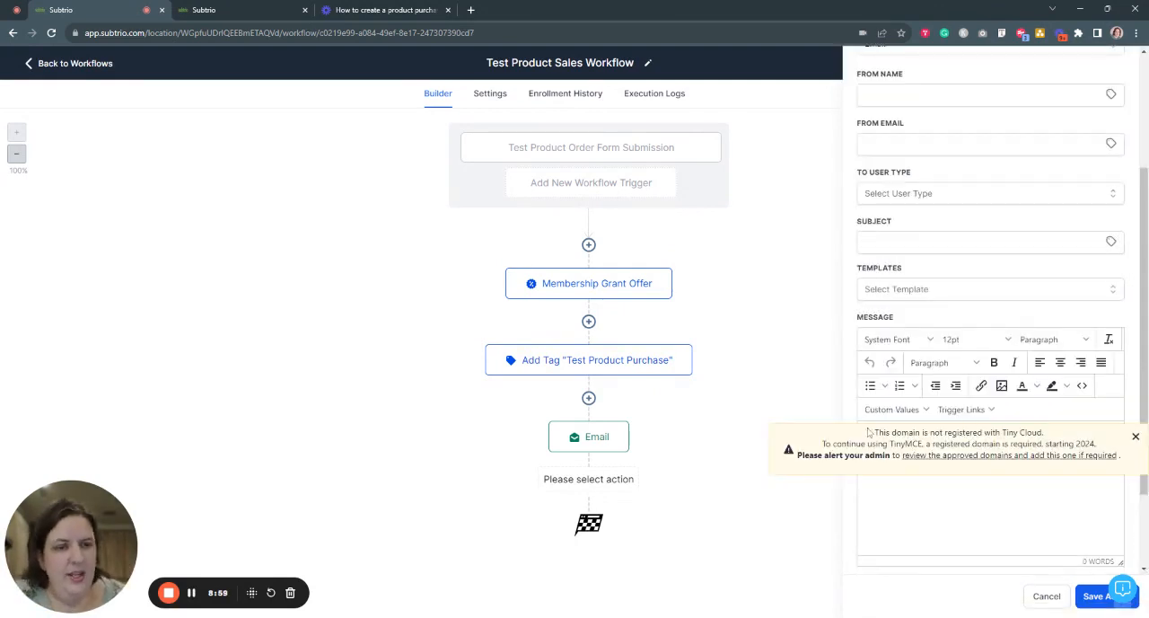
left_click(1135, 437)
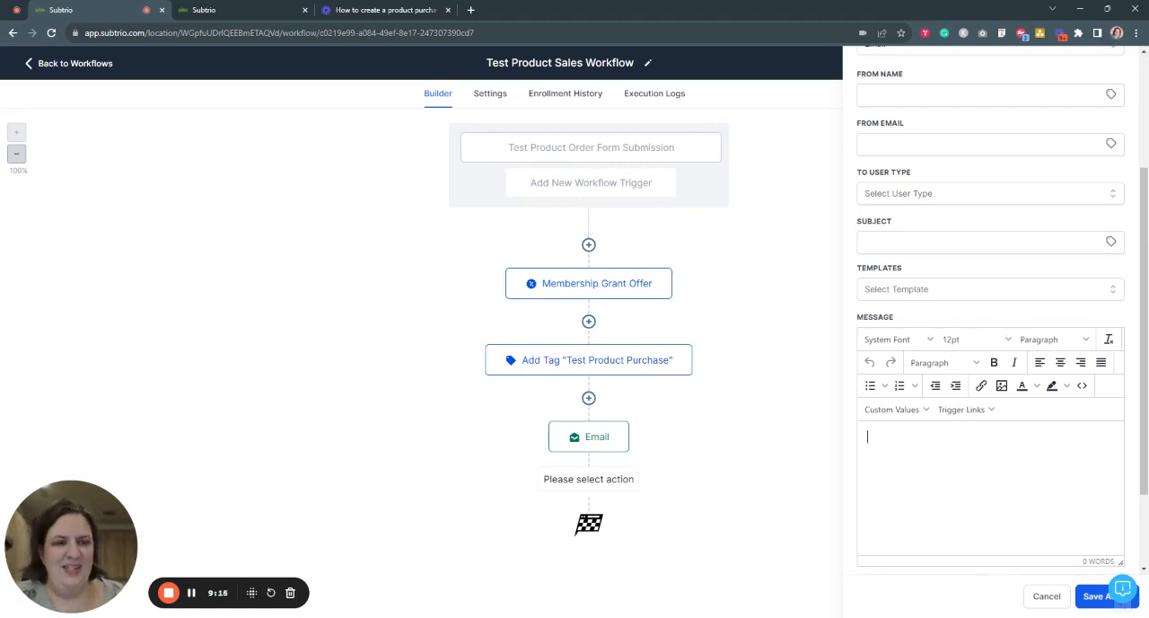
- Fill the notification's From Name with the account value {{location.name}} and From Email with {{location.email}}
scroll(982, 288, "up", 3)
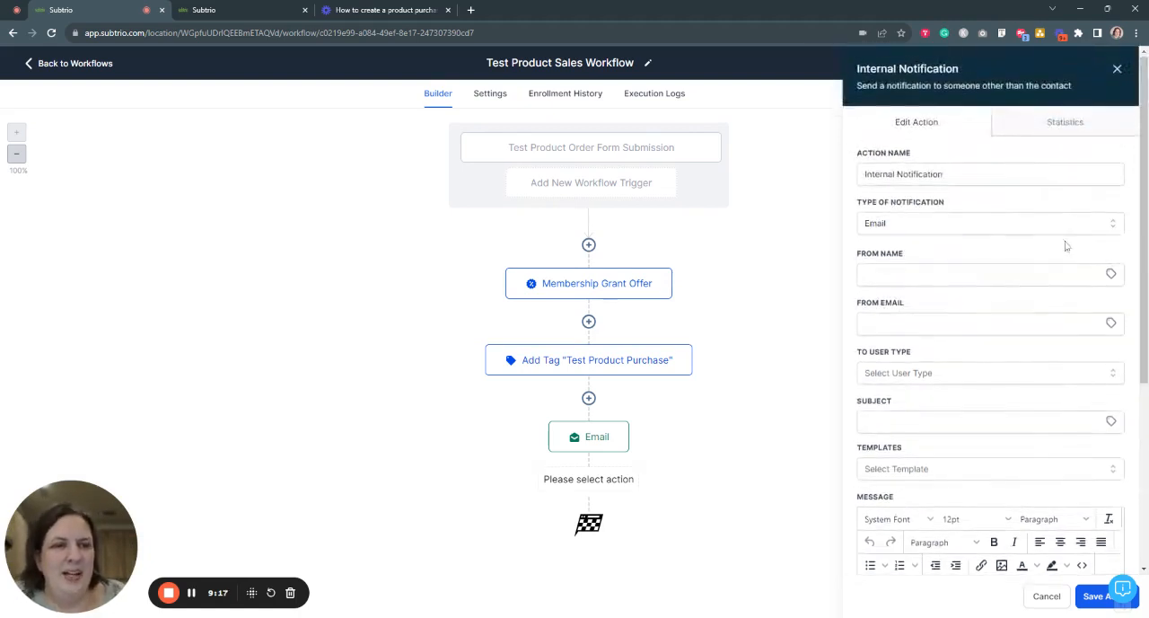
scroll(1040, 350, "down", 2)
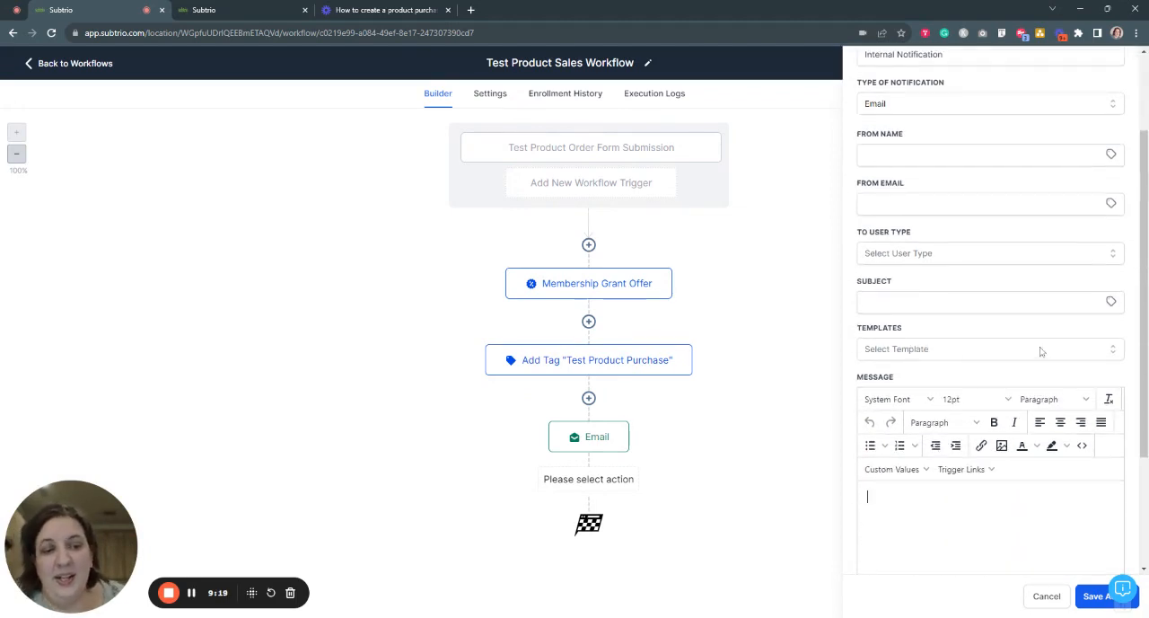
scroll(1041, 346, "up", 2)
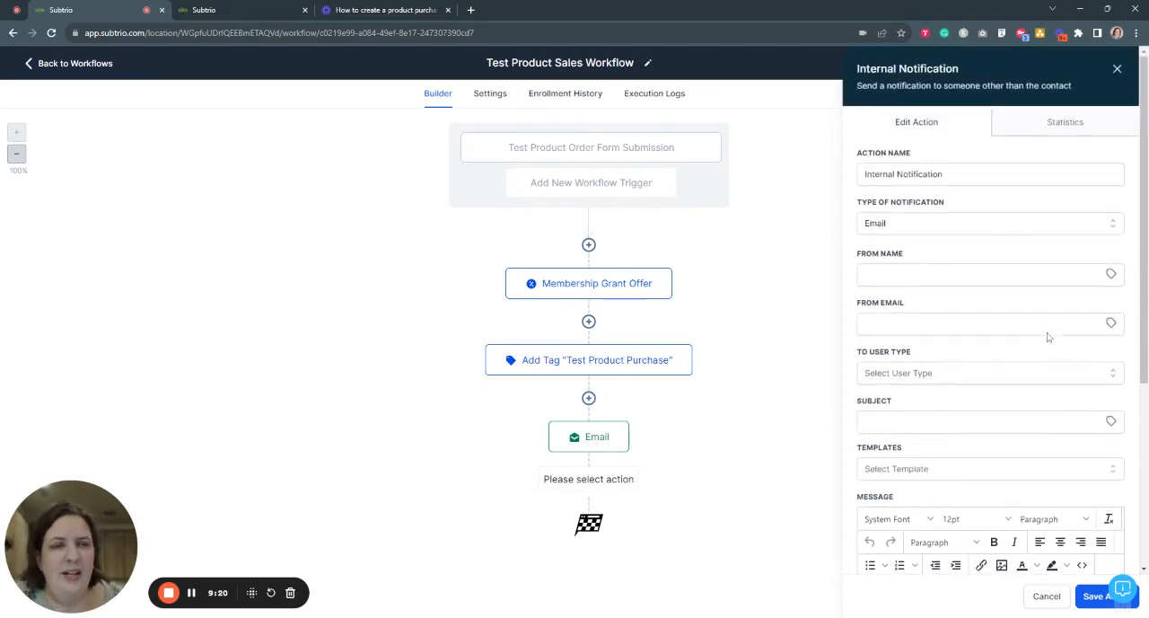
left_click(1114, 276)
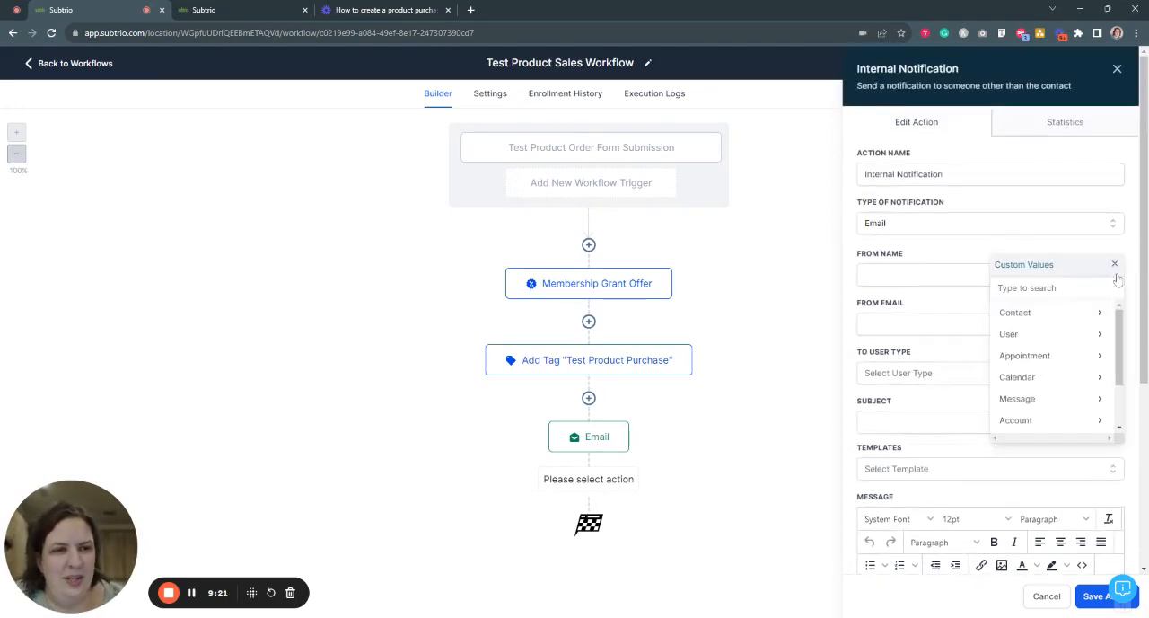
left_click(1051, 420)
left_click(1049, 314)
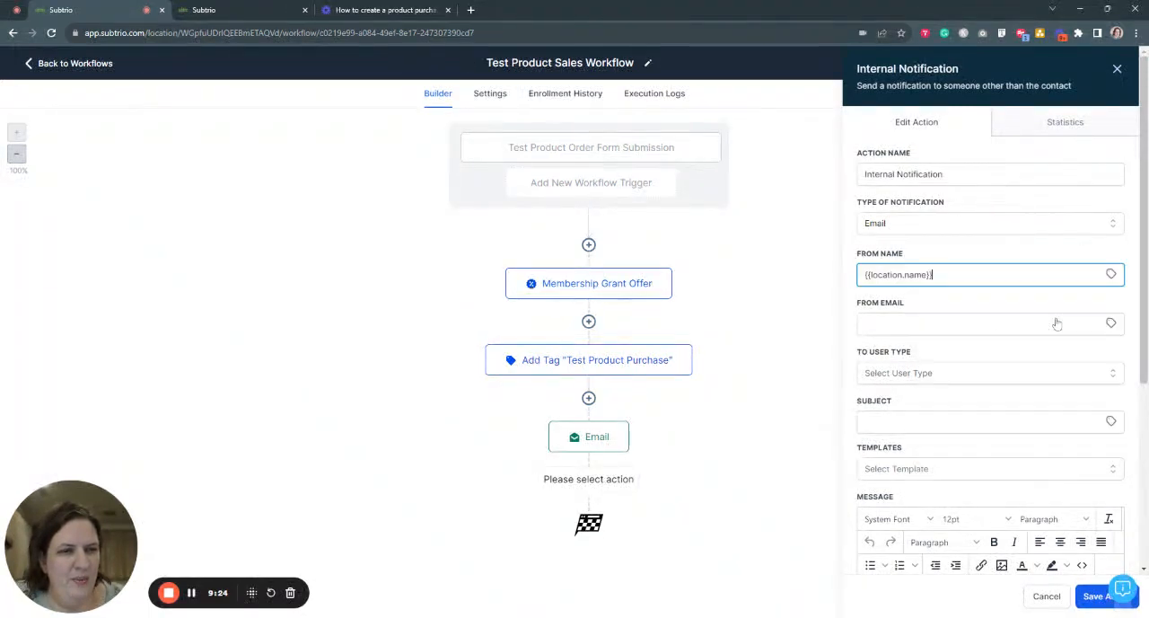
left_click(1110, 323)
left_click(1032, 469)
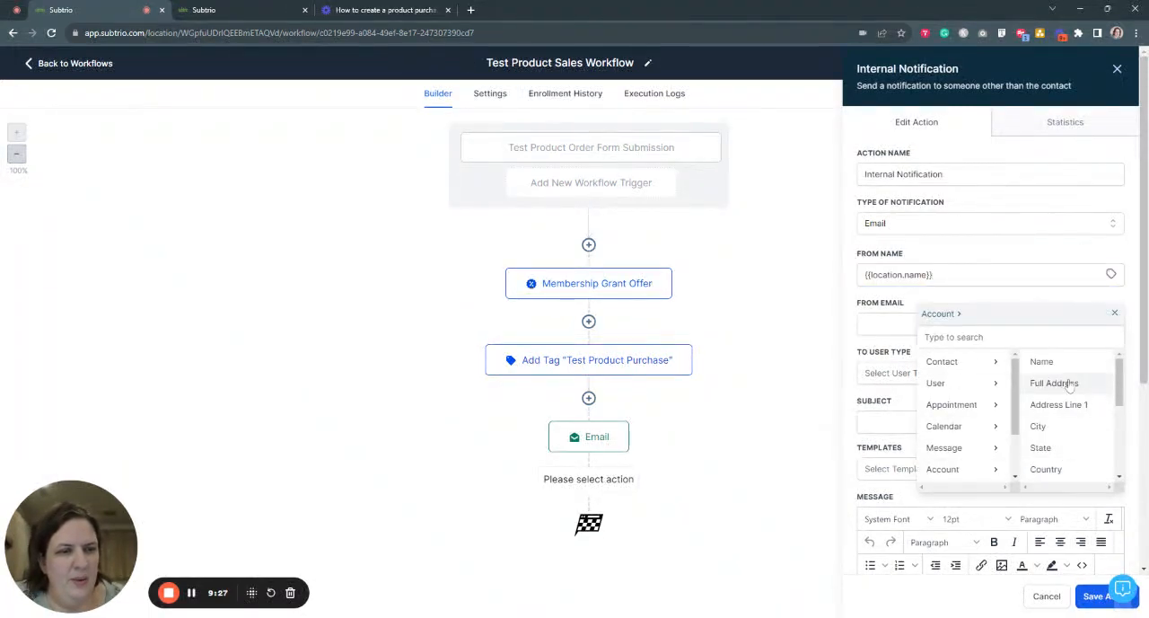
scroll(1047, 436, "down", 2)
left_click(1049, 452)
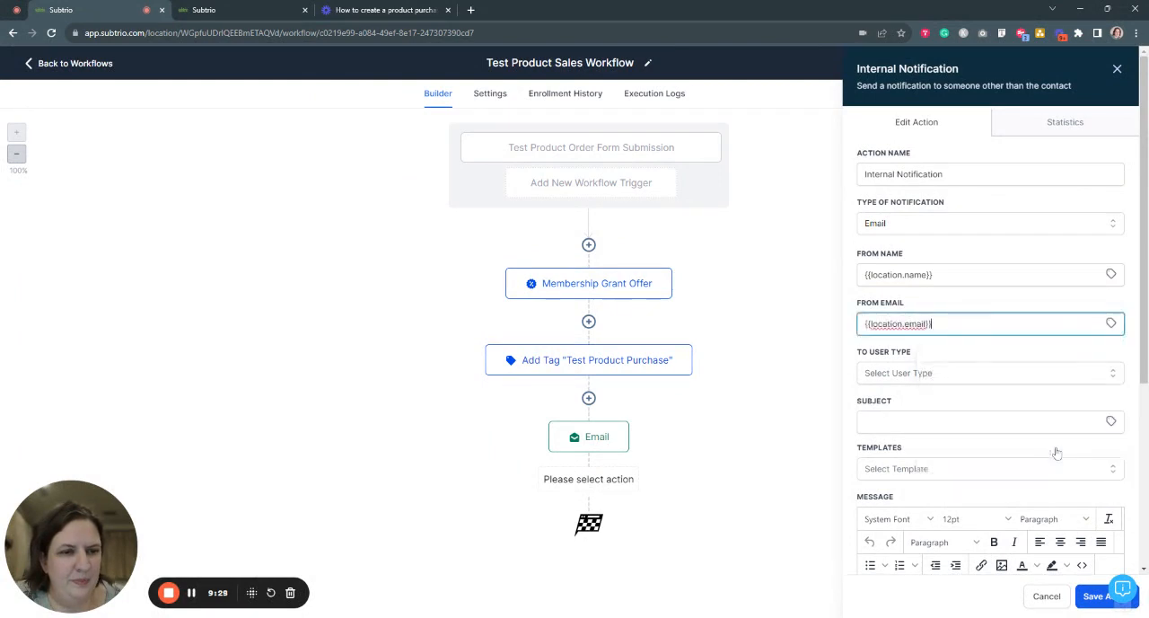
- Set the notification's user type to Custom Email and enter the team recipient's email address
scroll(991, 414, "down", 1)
left_click(928, 316)
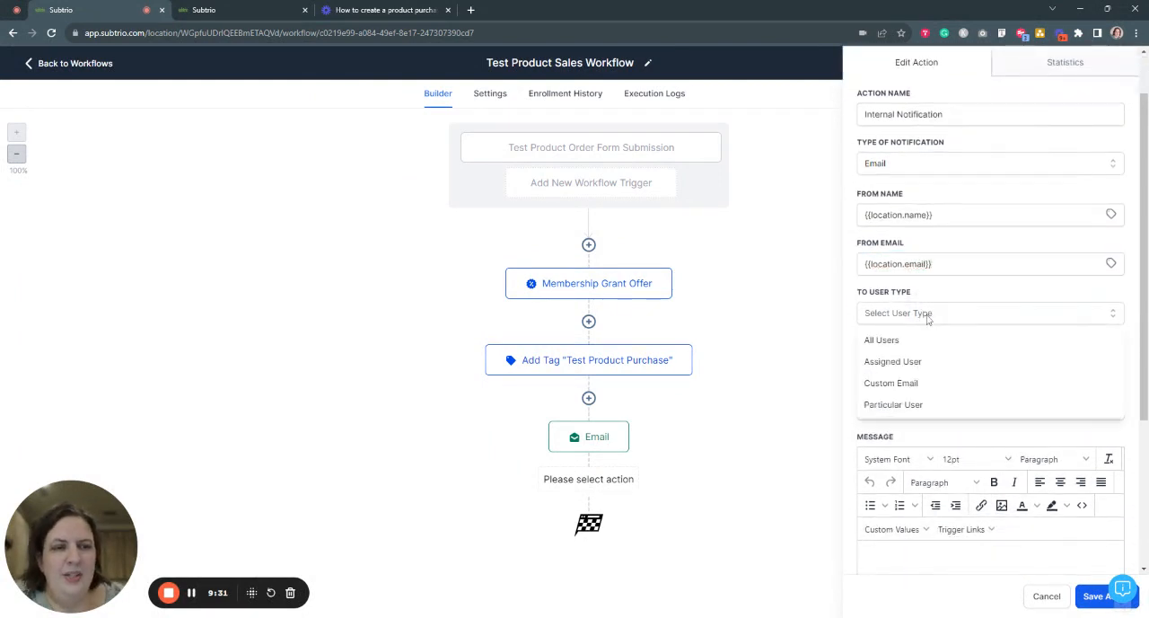
left_click(892, 384)
left_click(900, 362)
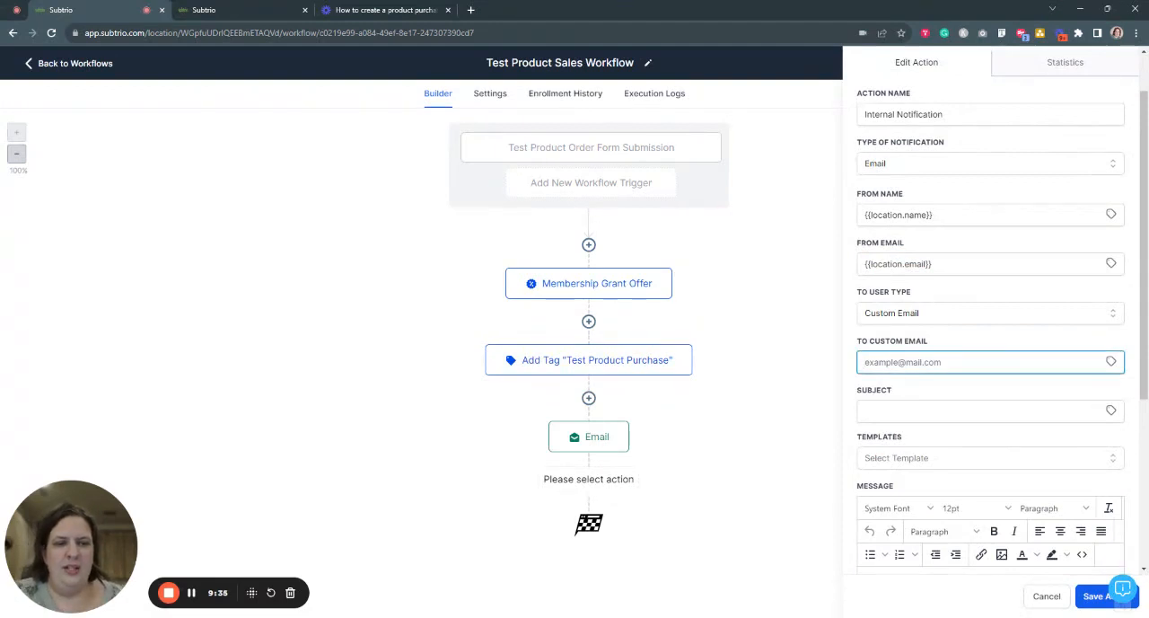
left_click(970, 387)
scroll(971, 386, "down", 1)
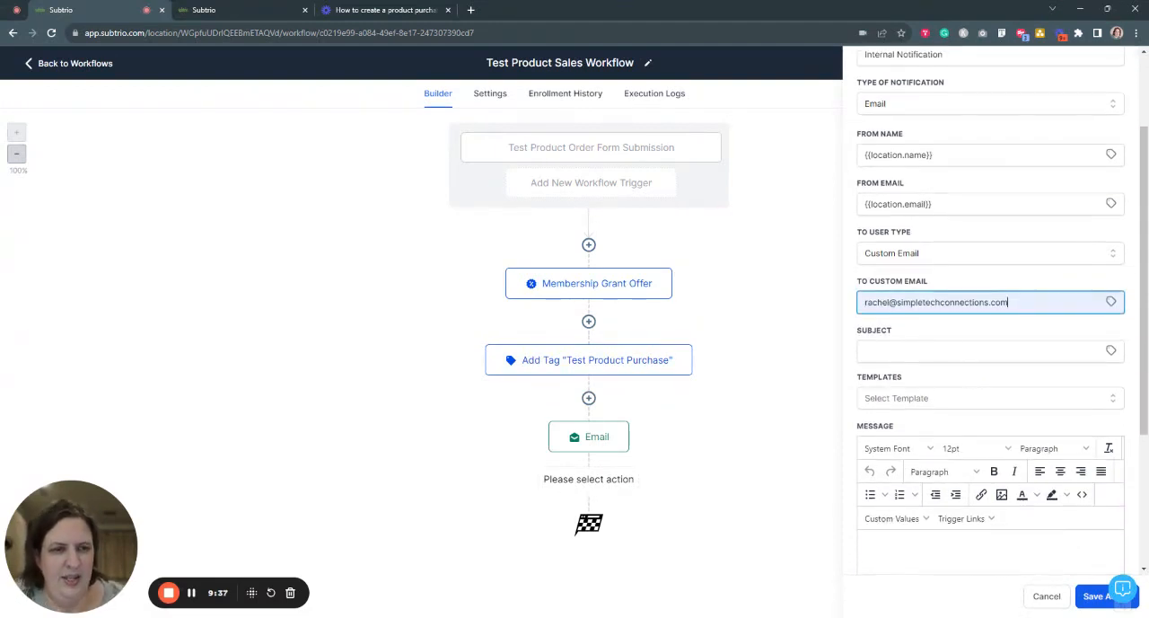
- Enter "Hey, Someone Bought Your Product" as the notification's subject
left_click(971, 351)
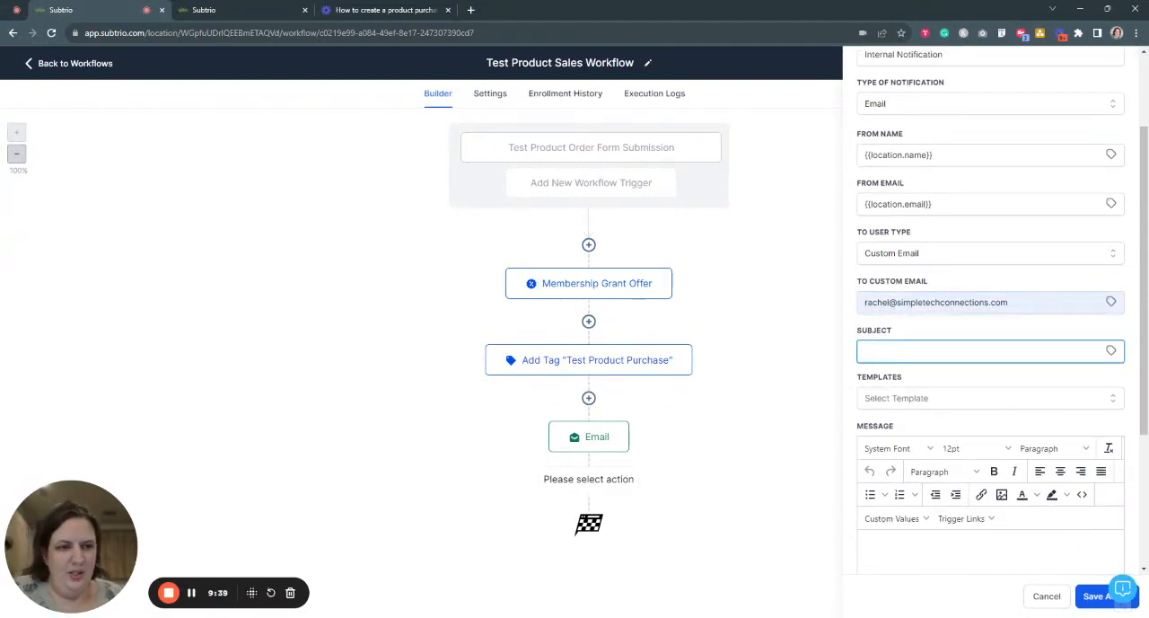
type("H")
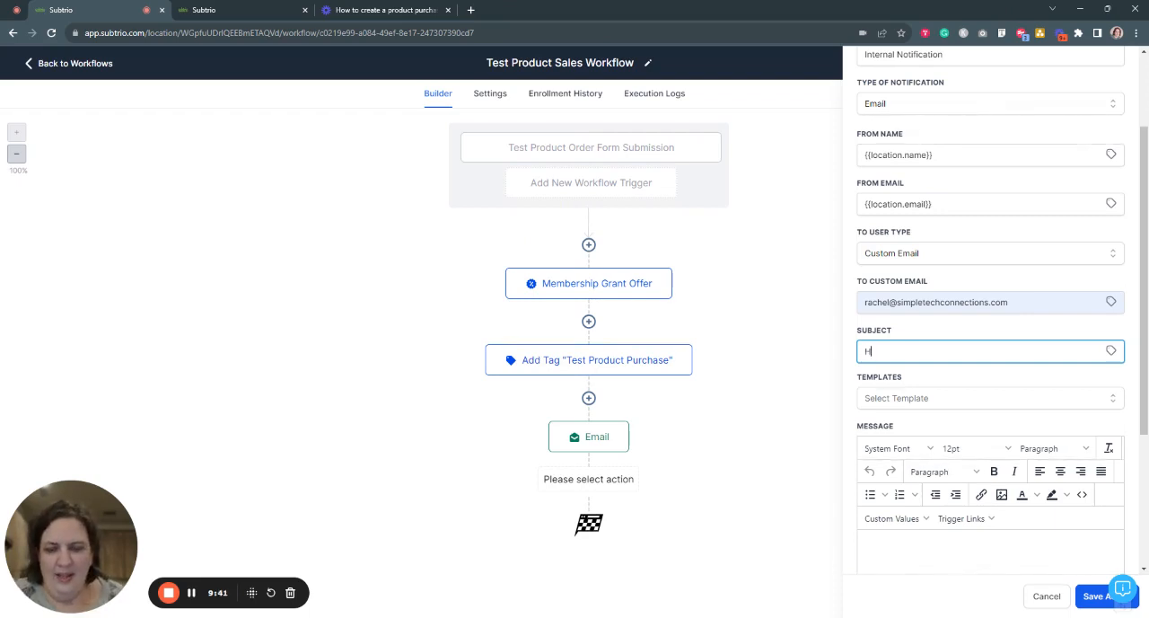
type("ey, Some")
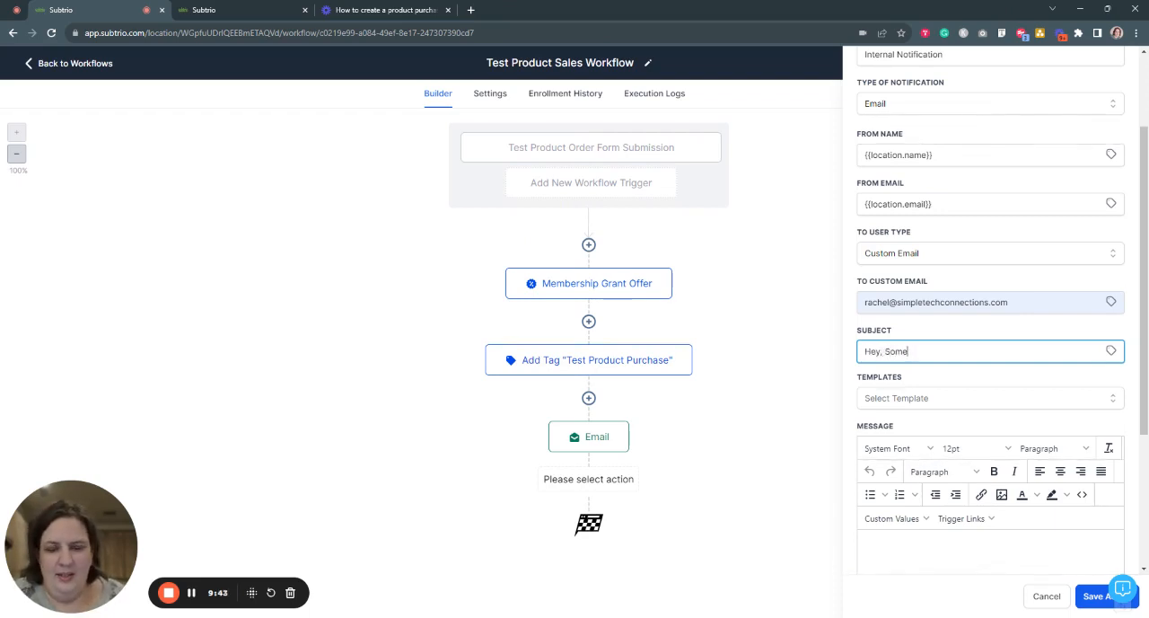
type("one Bought Your Product")
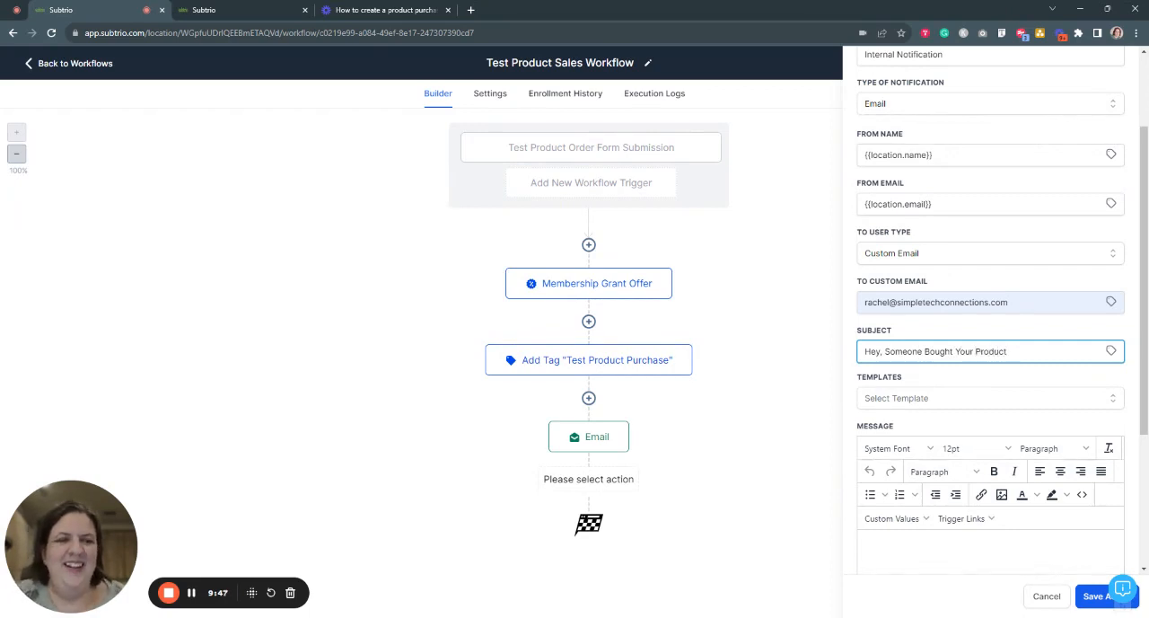
- Write "This person bought your product, woohoo" in the notification's message body and begin a new paragraph
scroll(954, 404, "down", 1)
left_click(959, 458)
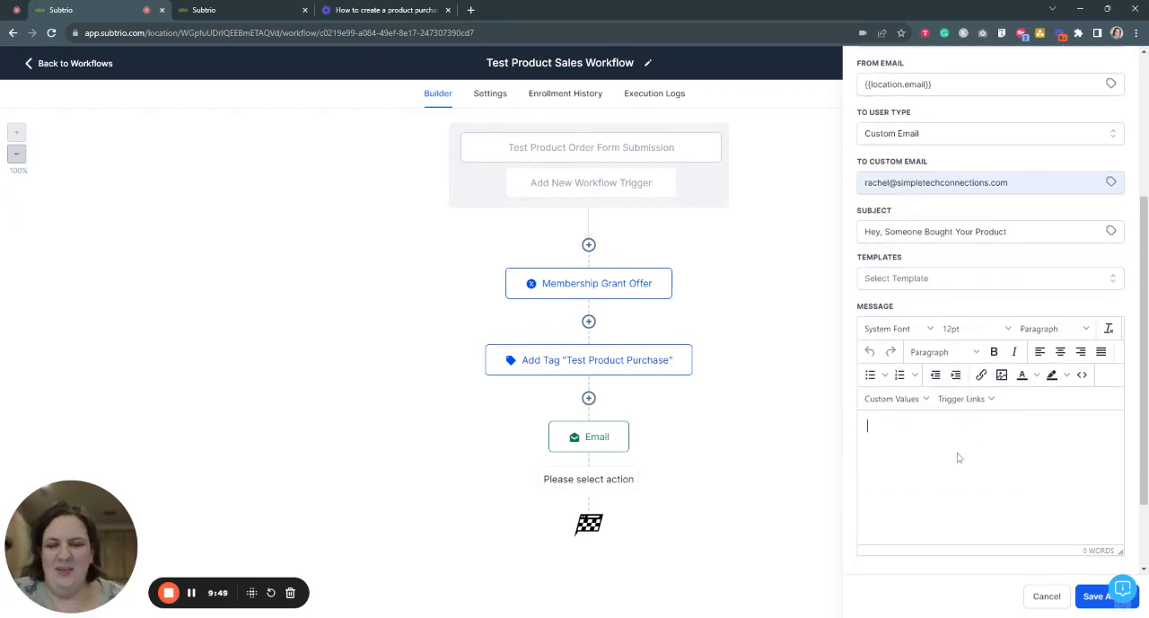
type("This ")
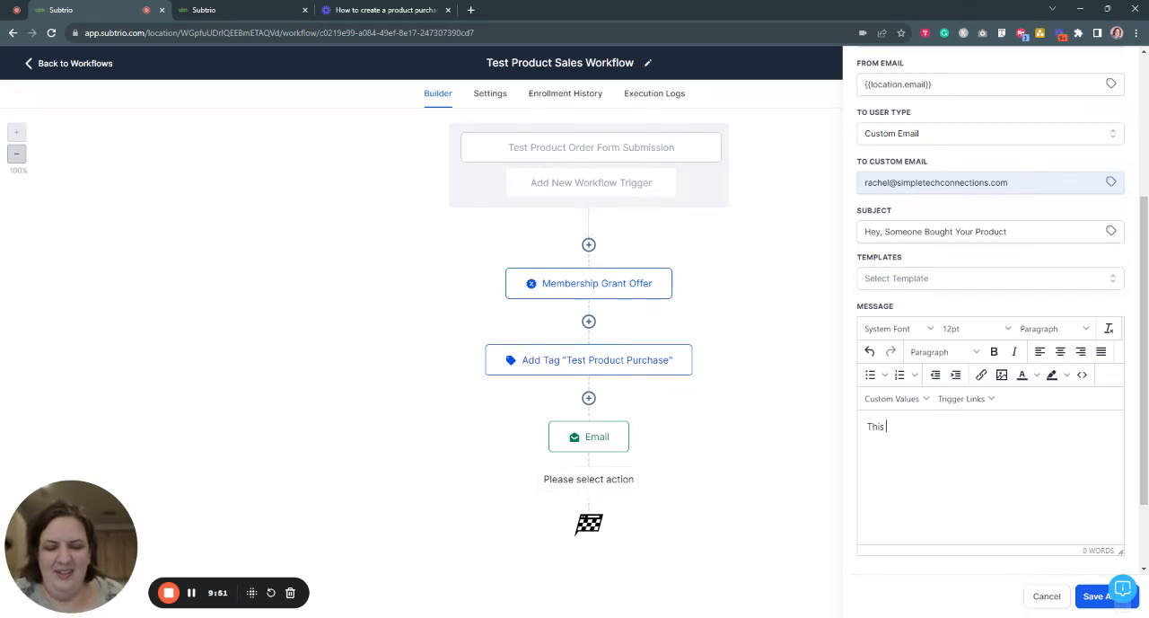
type("person bought ")
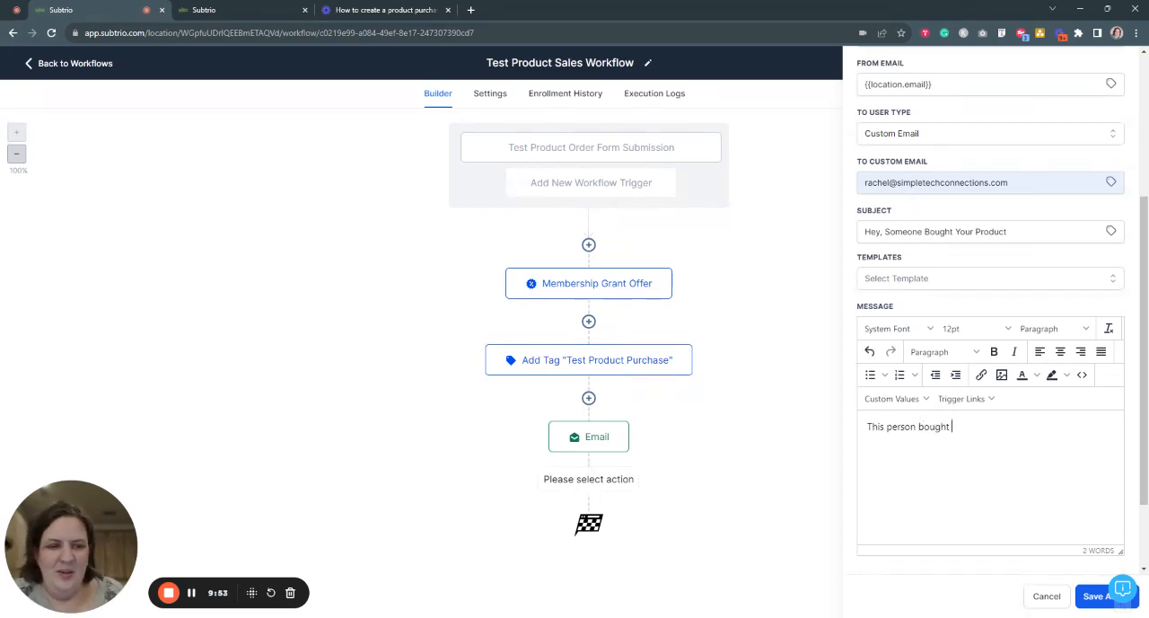
type("your product, woohoo")
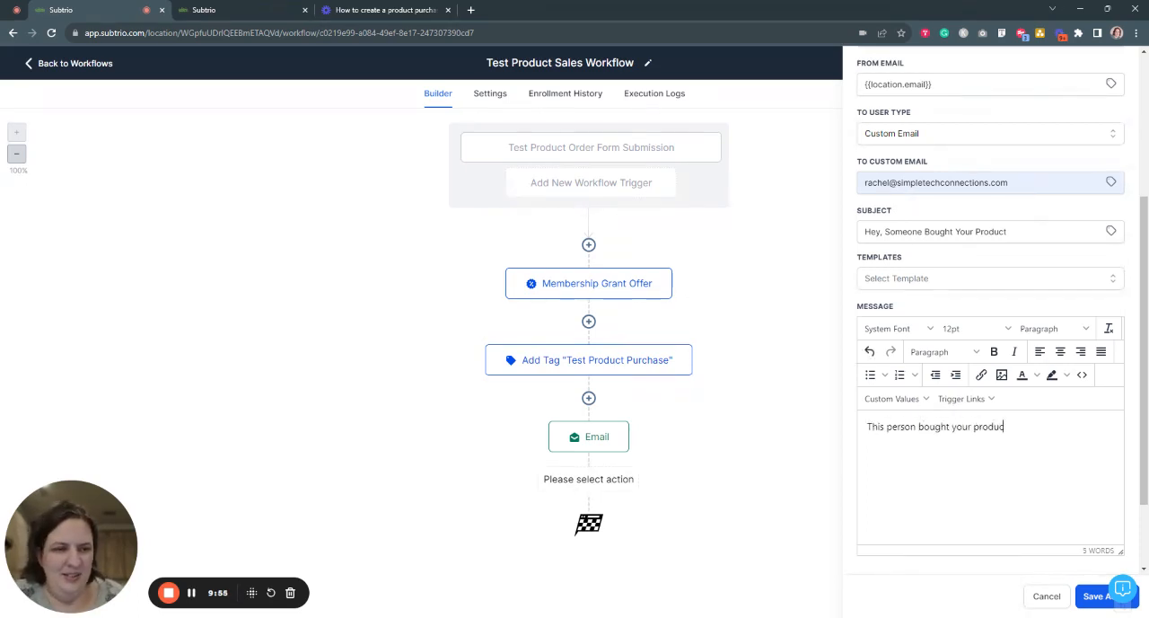
key("Return")
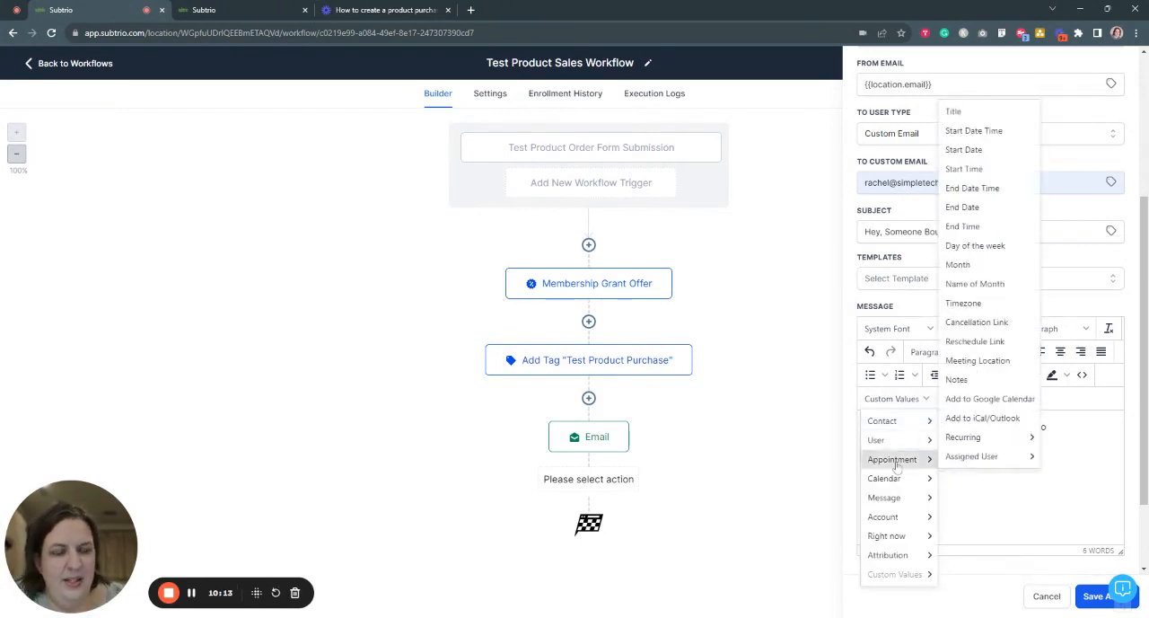
- Insert the contact's full name and email custom values on separate lines below the message text, and save the notification action
mouse_move(911, 429)
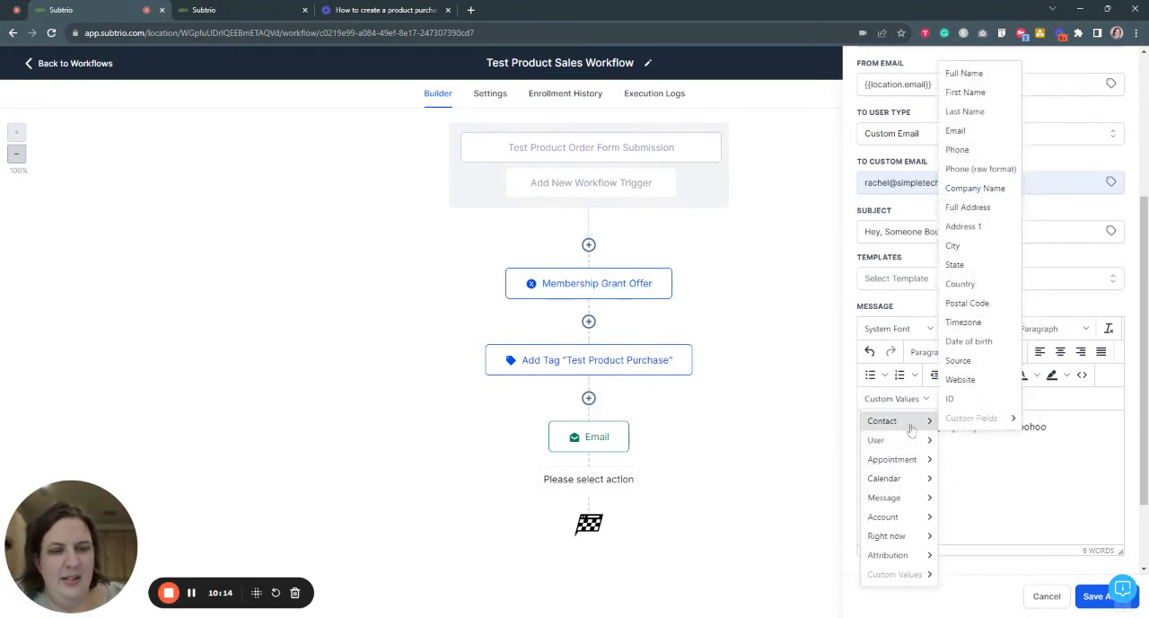
left_click(966, 78)
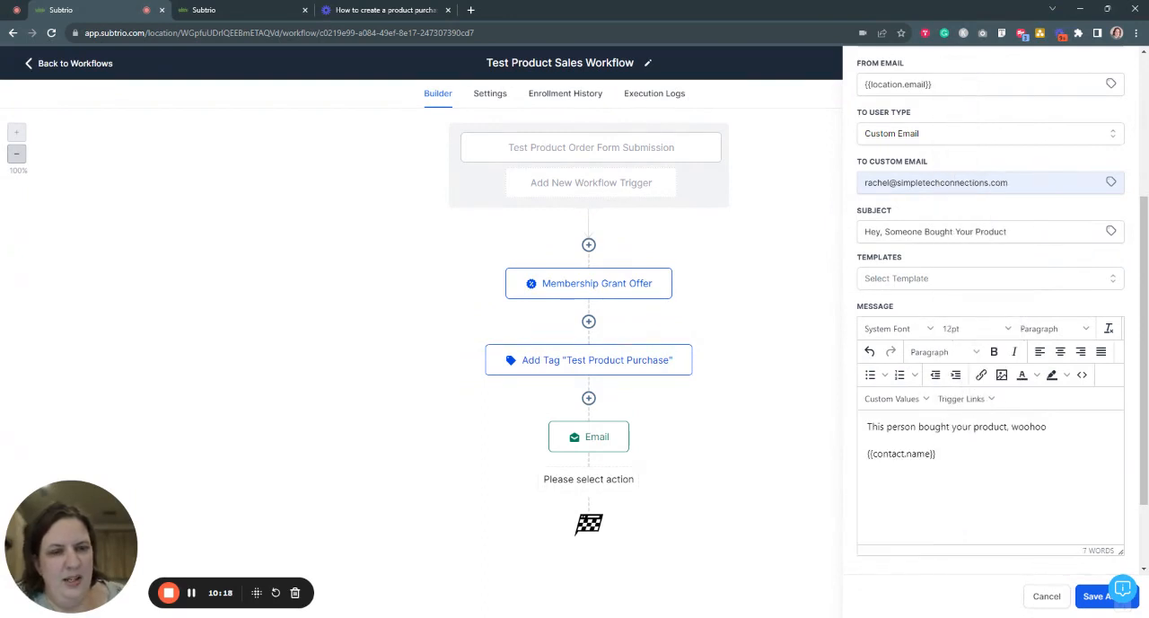
left_click(898, 400)
mouse_move(902, 422)
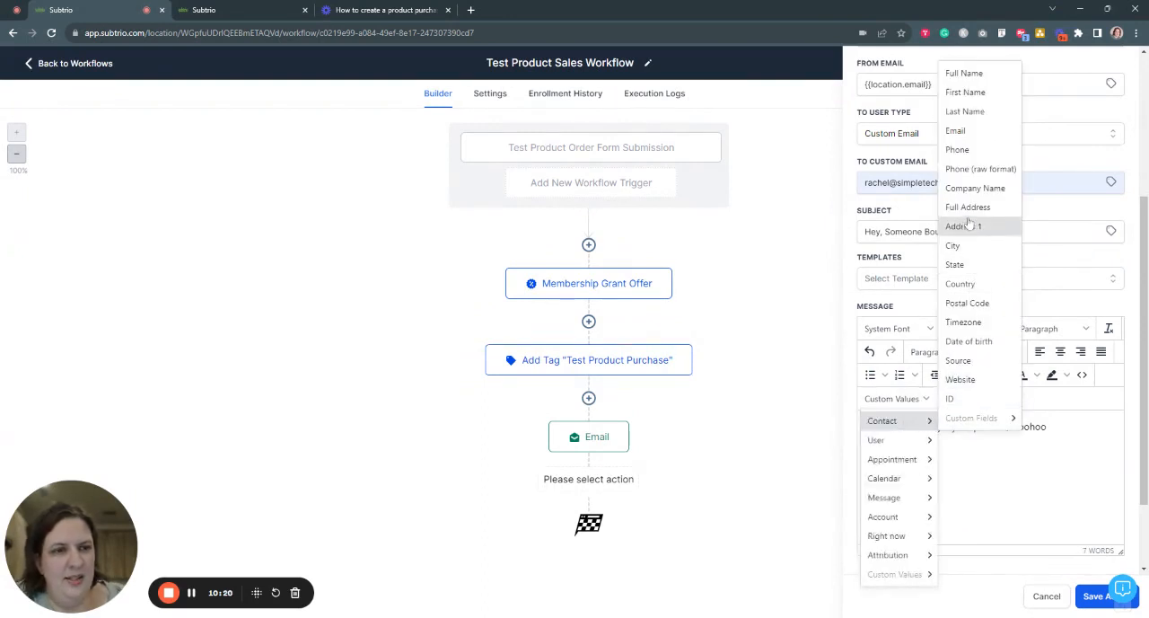
left_click(956, 131)
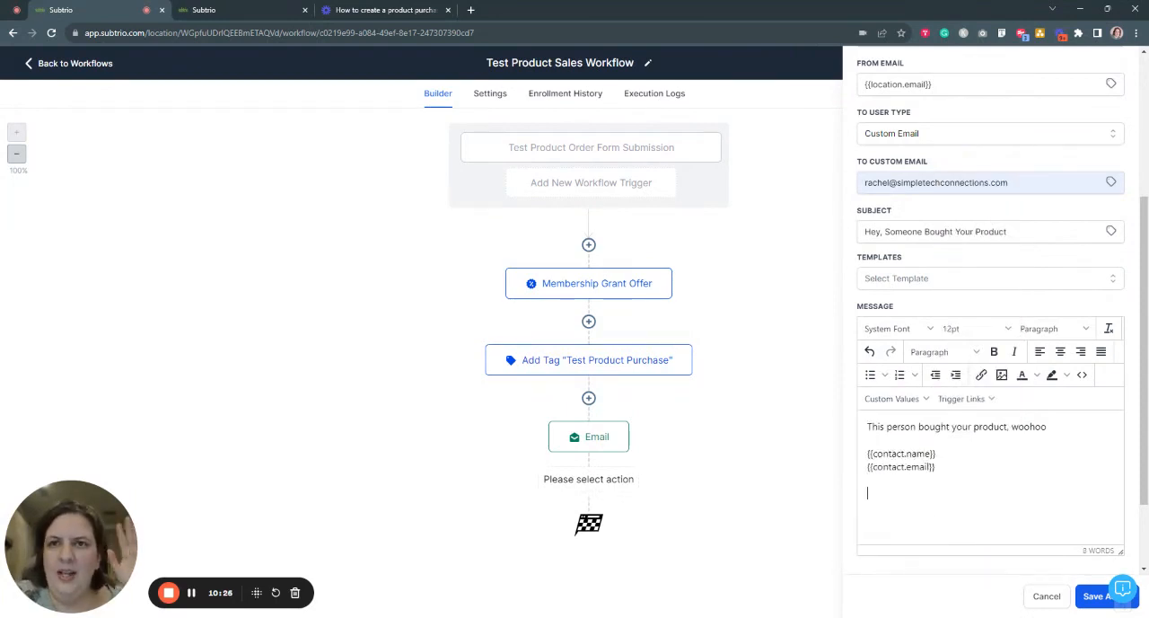
key("Return")
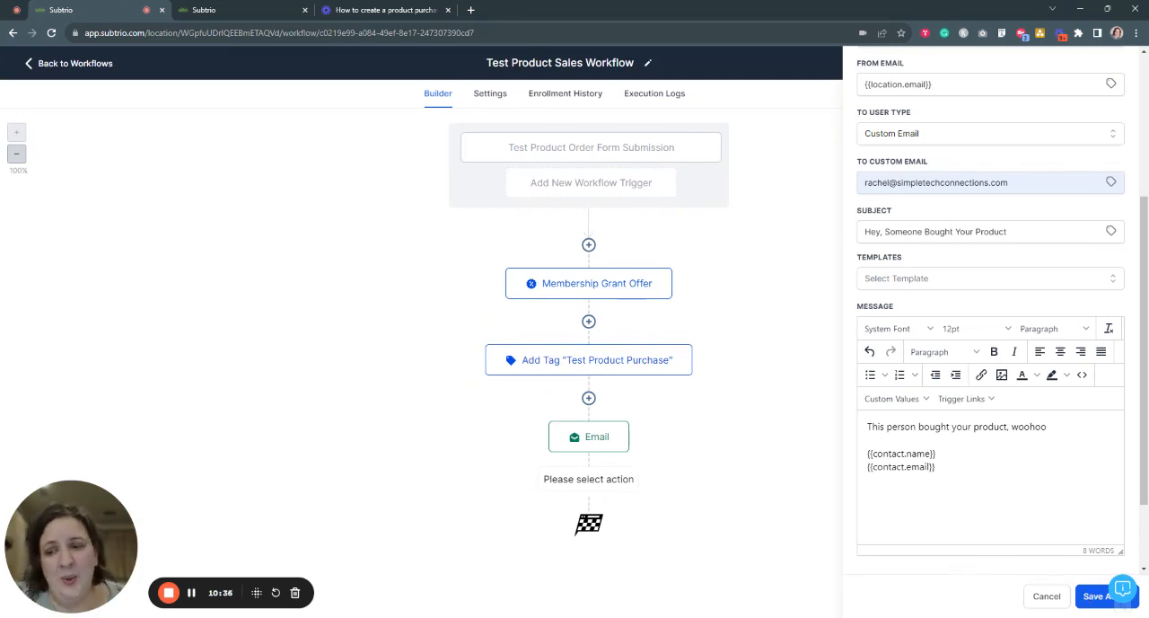
left_click(1096, 596)
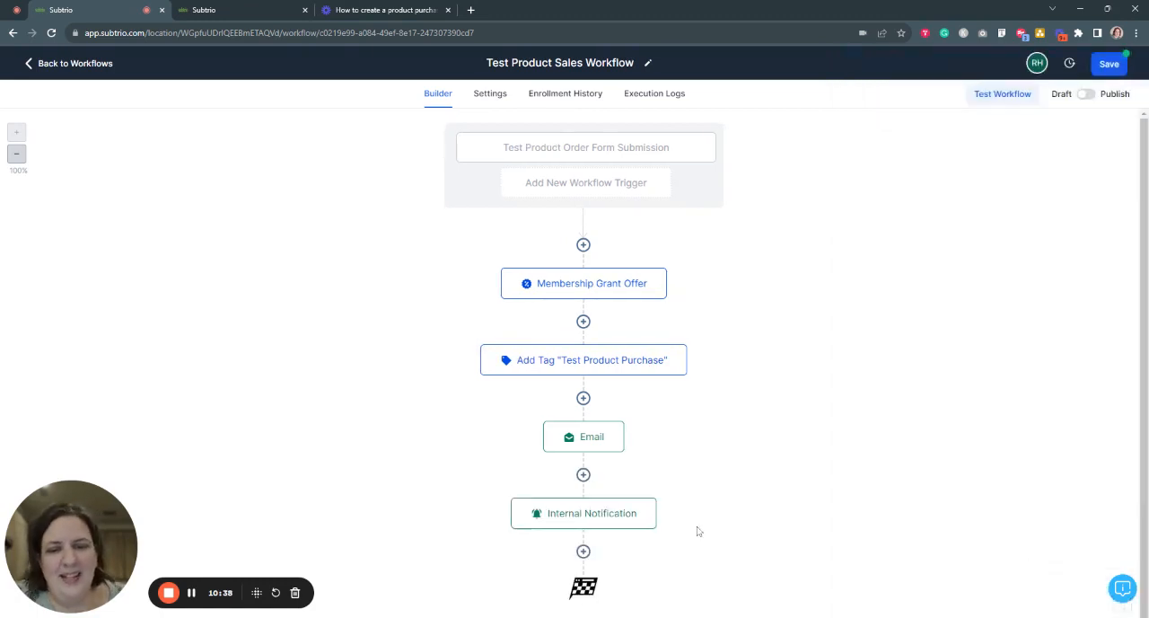
left_click(190, 594)
left_click(190, 594)
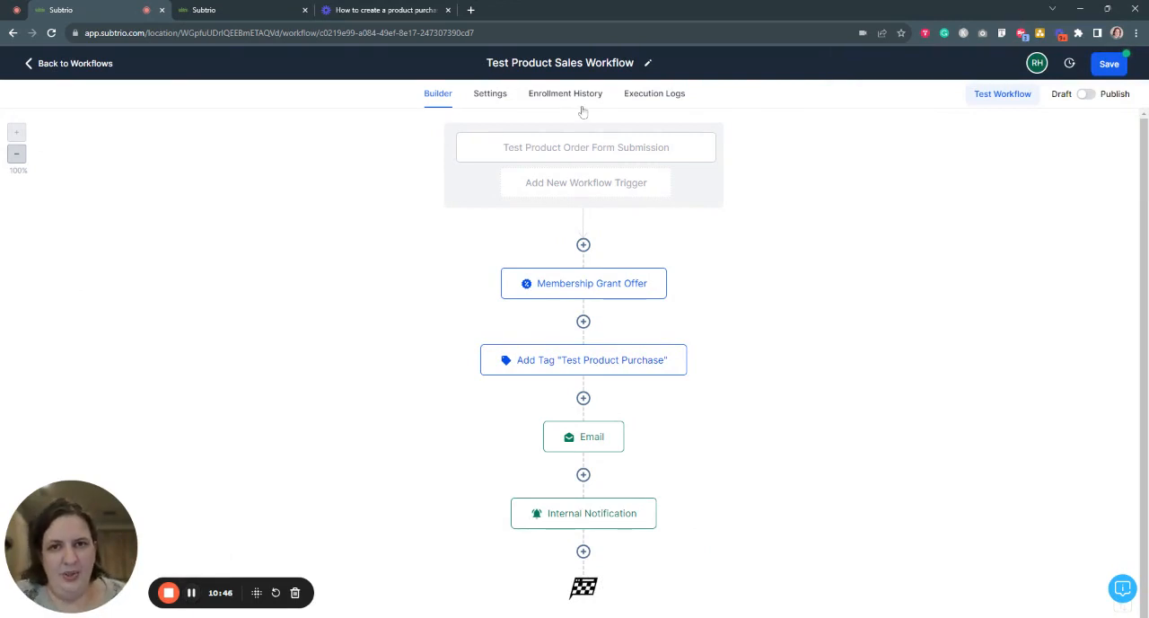
- Rename the workflow as "Test Product Paid Workflow" by replacing the word "Sales" in its title with "Paid"
left_click(553, 63)
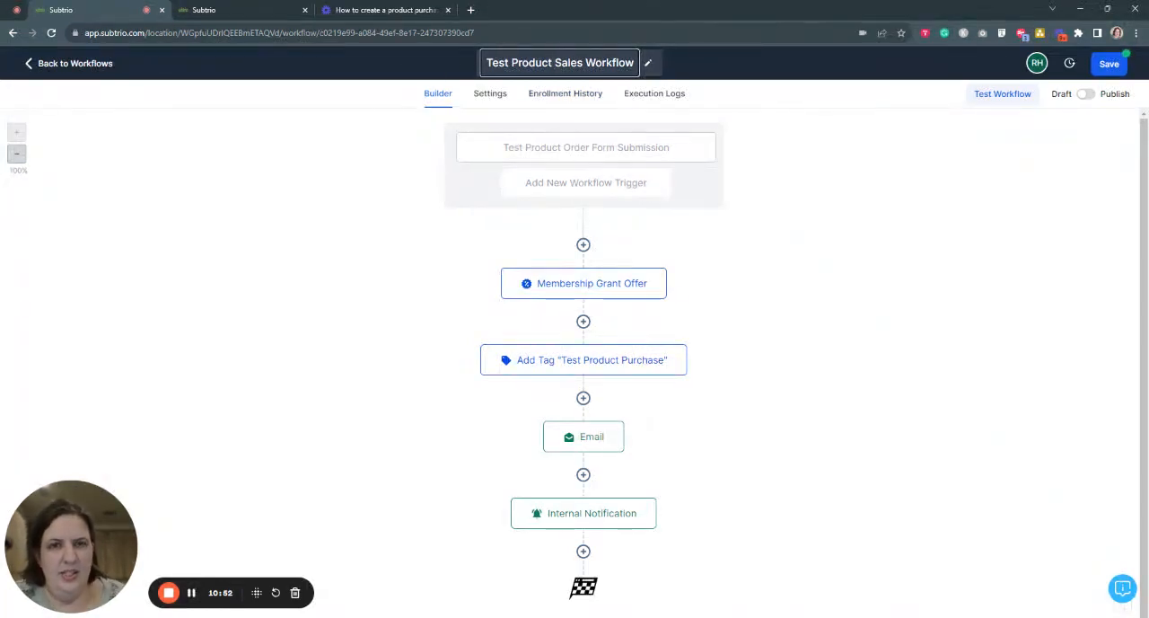
key("BackSpace")
key("BackSpace")
key("BackSpace")
key("BackSpace")
key("BackSpace")
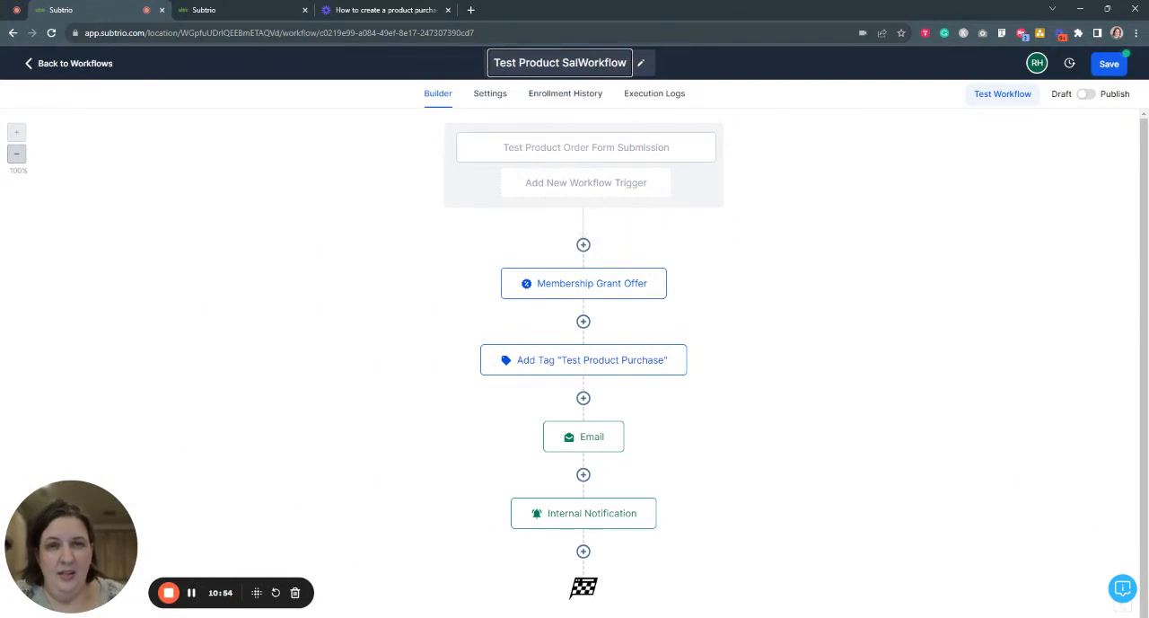
type("Paid")
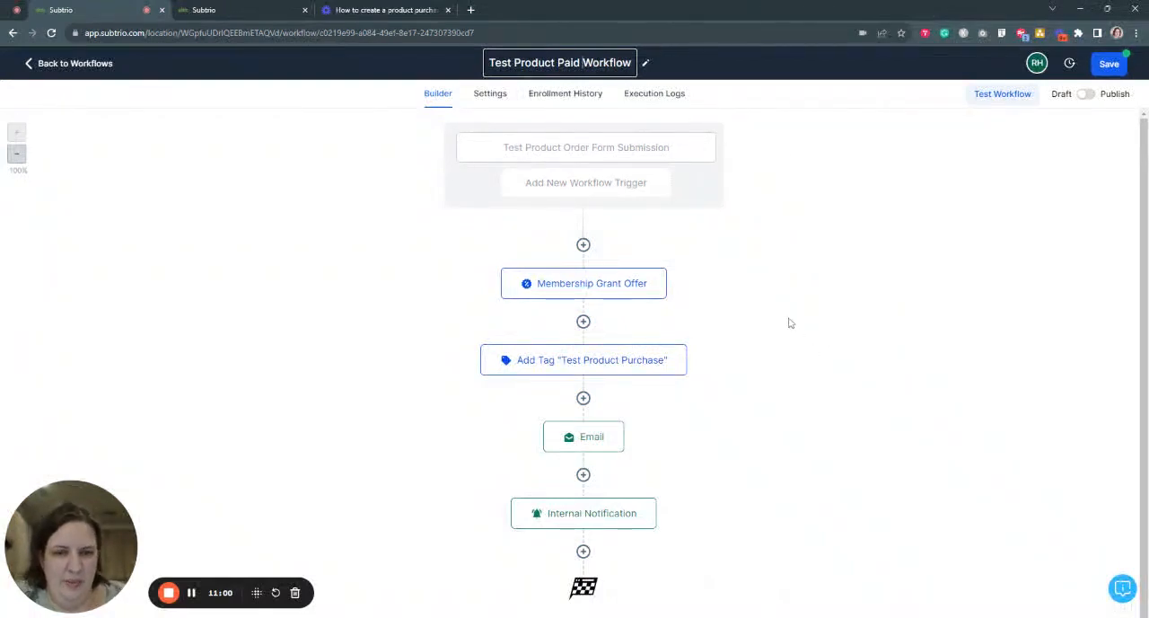
scroll(790, 292, "down", 1)
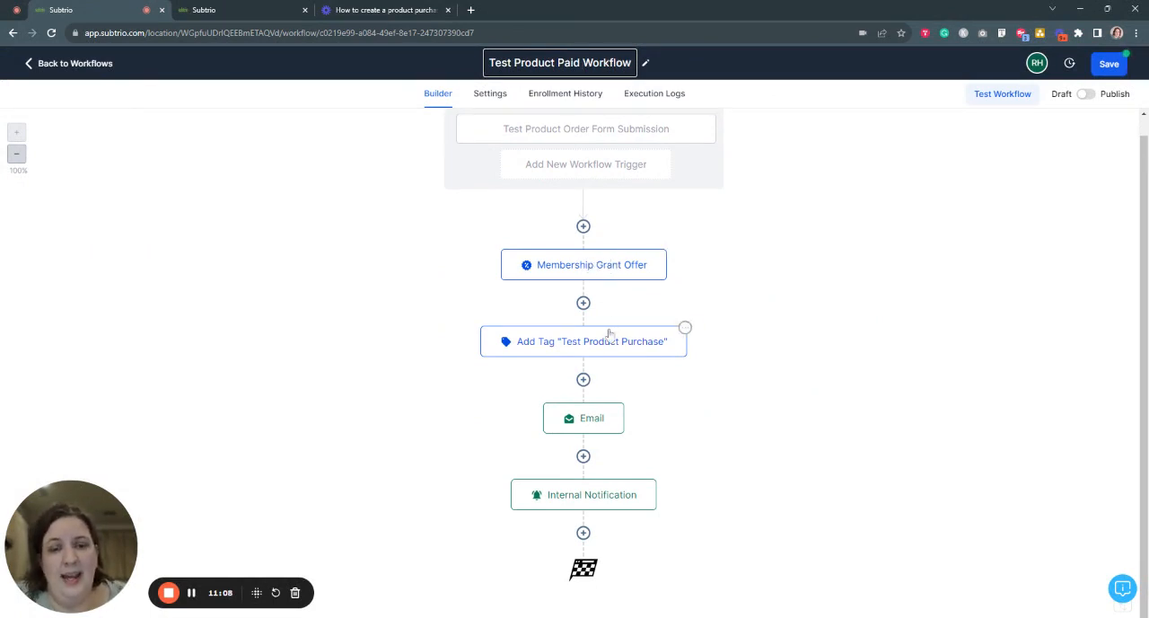
left_click(798, 378)
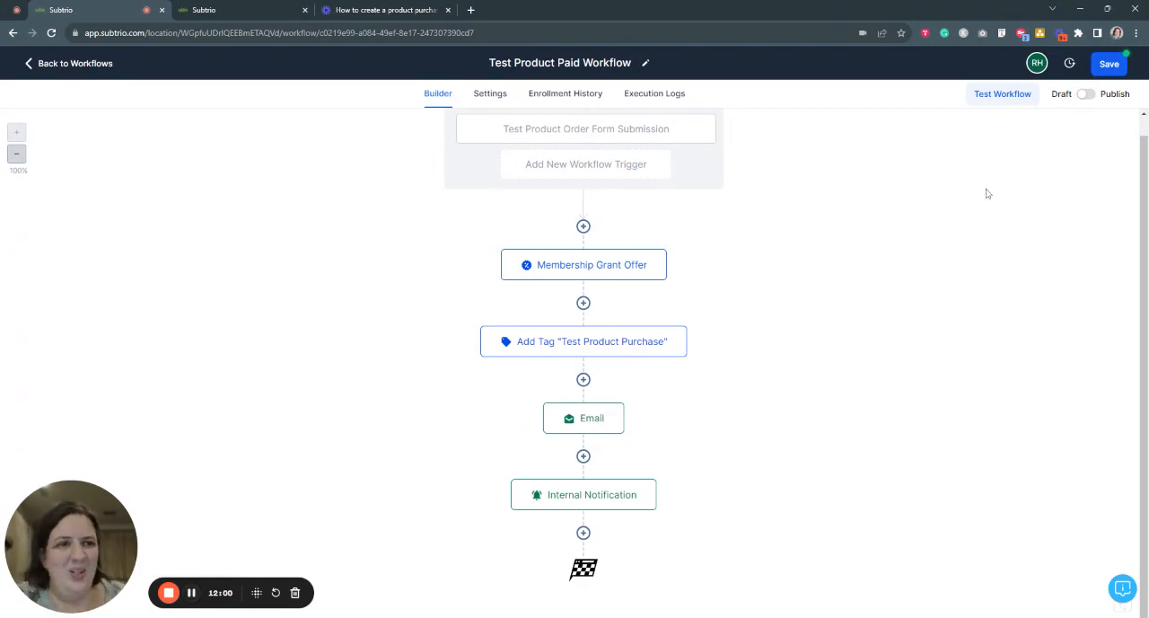
- Switch the workflow from Draft to Publish, save it, and dismiss the notification
left_click(1086, 95)
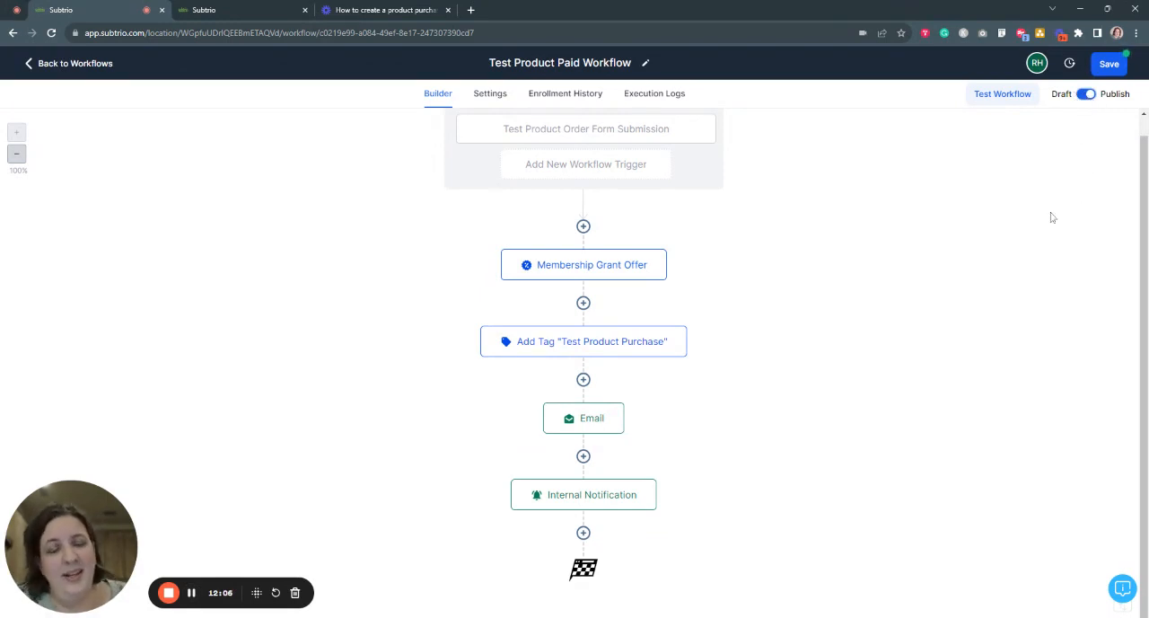
left_click(1121, 71)
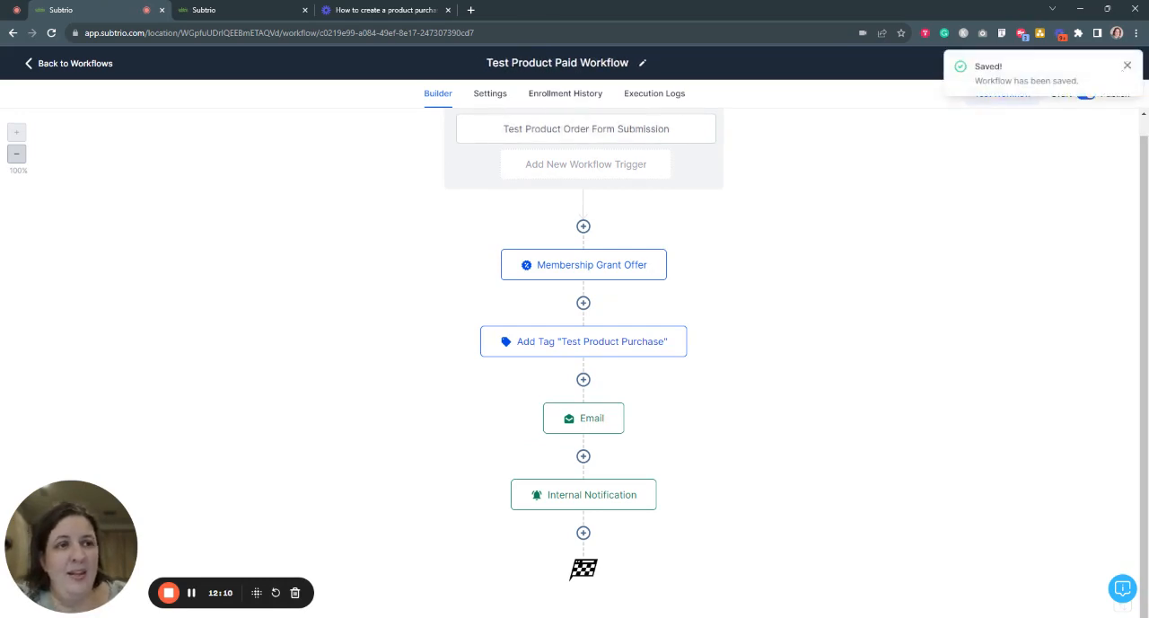
left_click(1128, 67)
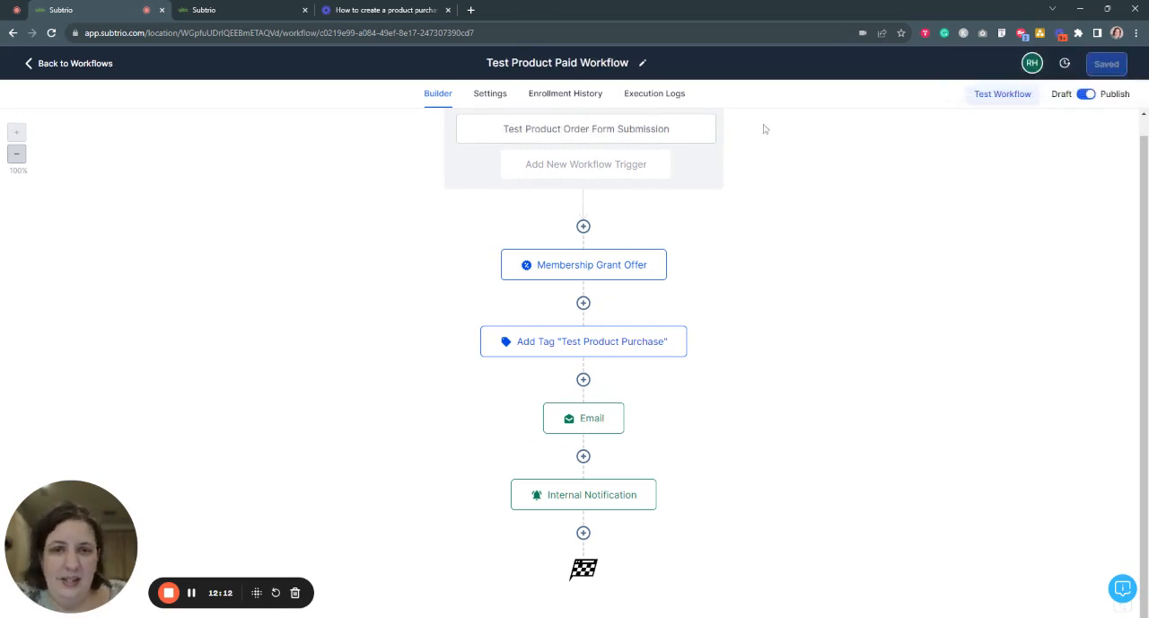
- Examine the workflow's enrollment history, execution logs, and contact and communication settings, and return to the workflows list
left_click(556, 102)
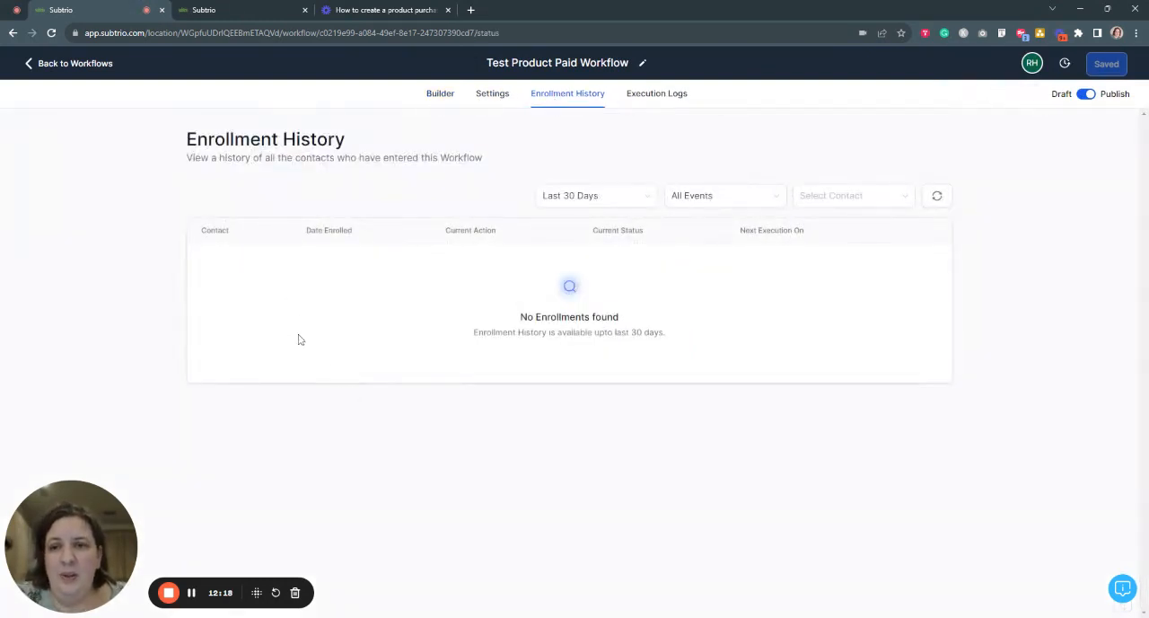
left_click(639, 96)
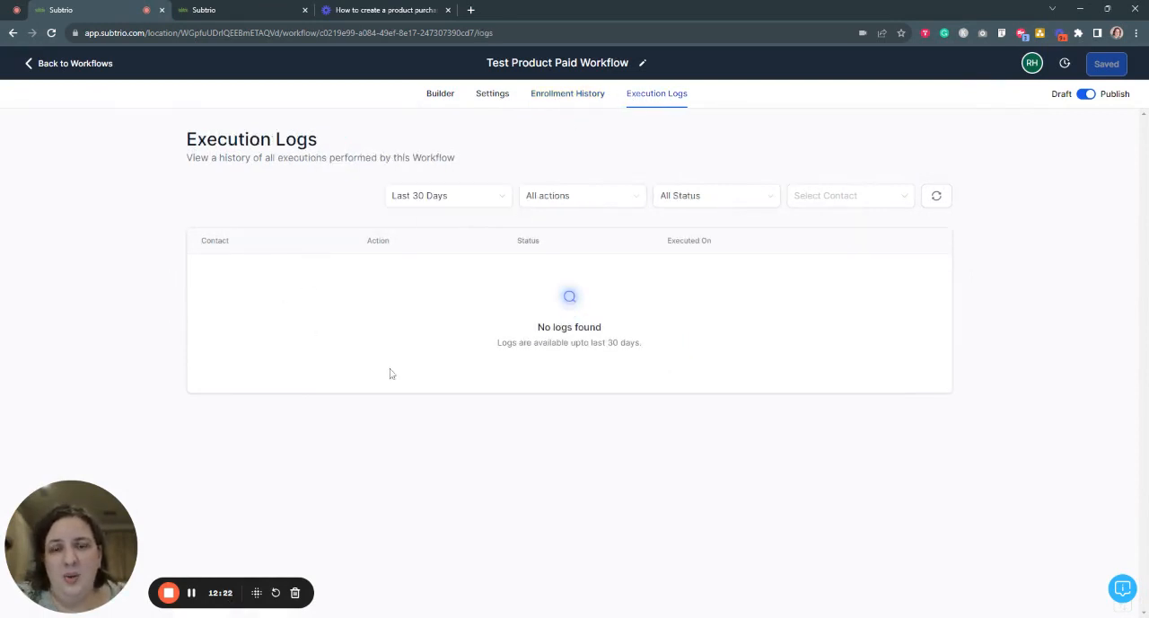
left_click(499, 99)
scroll(680, 202, "down", 2)
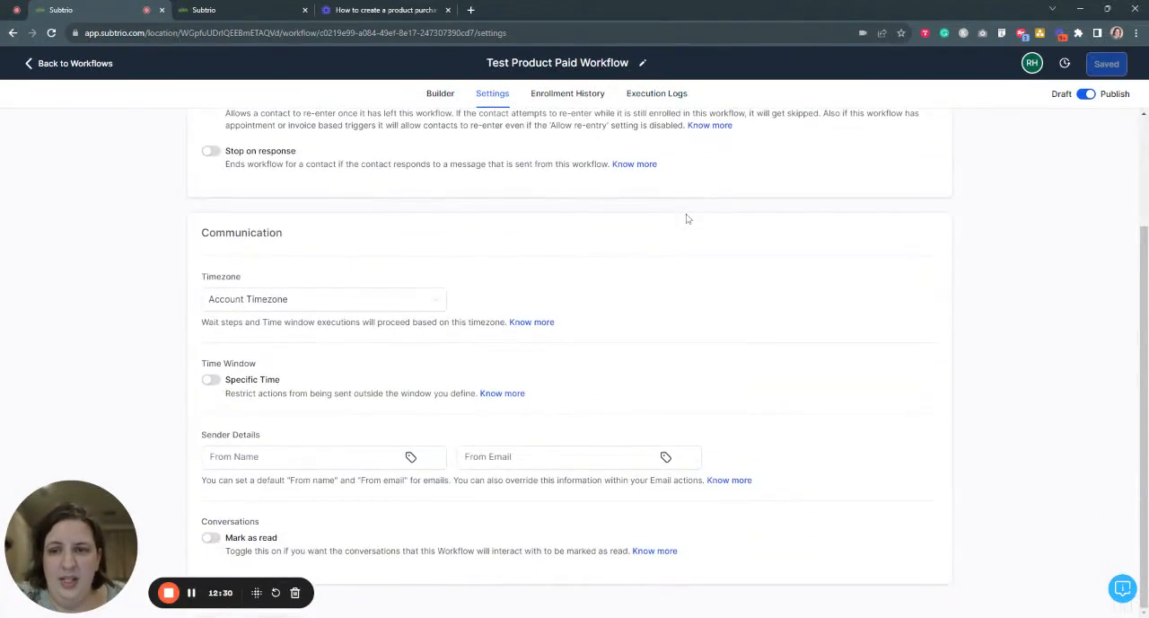
scroll(704, 258, "up", 2)
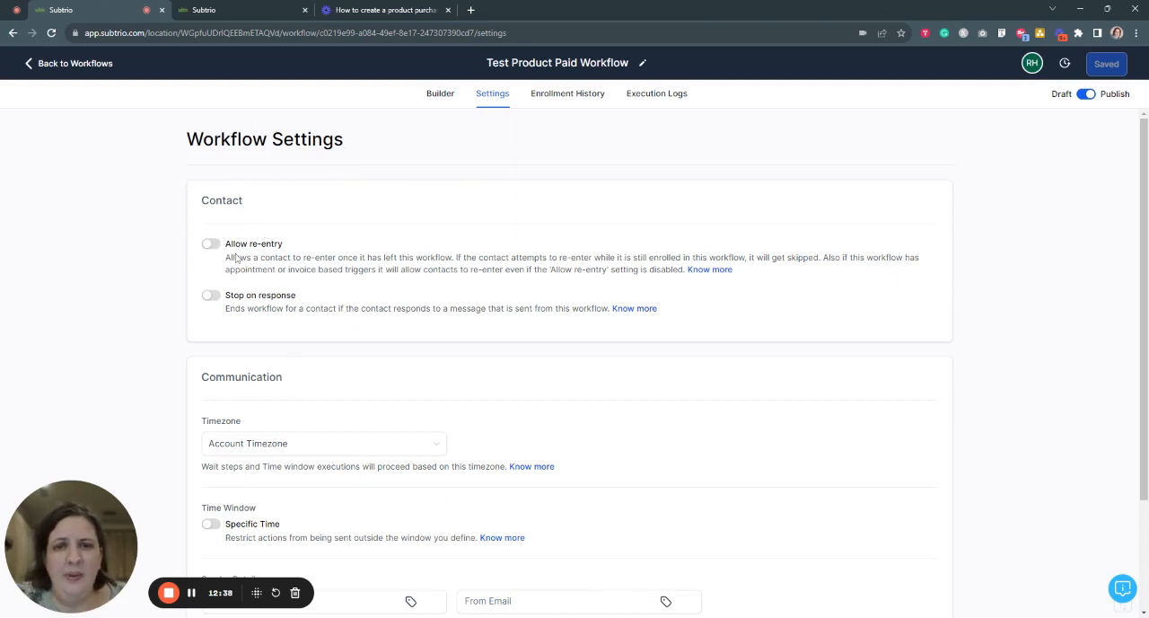
scroll(293, 404, "down", 2)
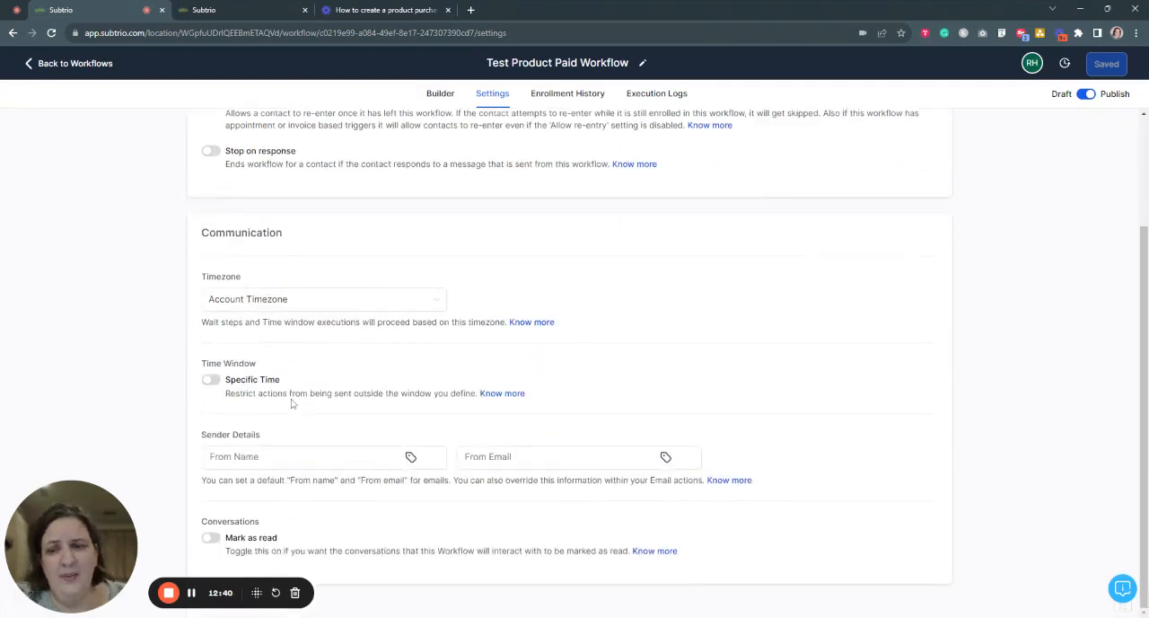
scroll(293, 404, "up", 2)
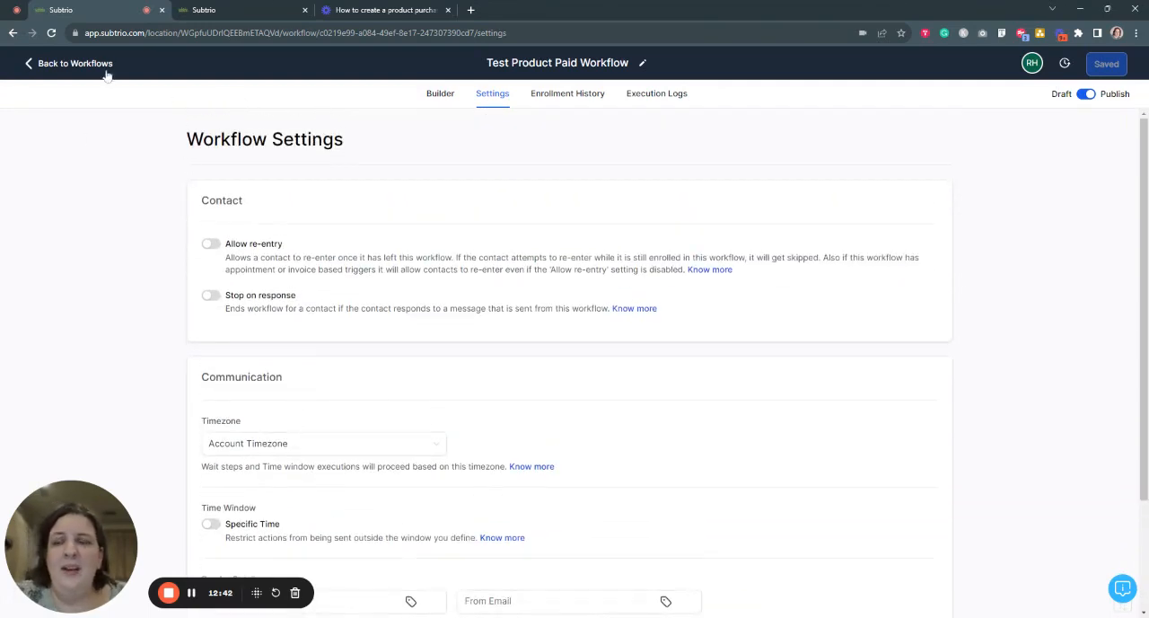
left_click(76, 63)
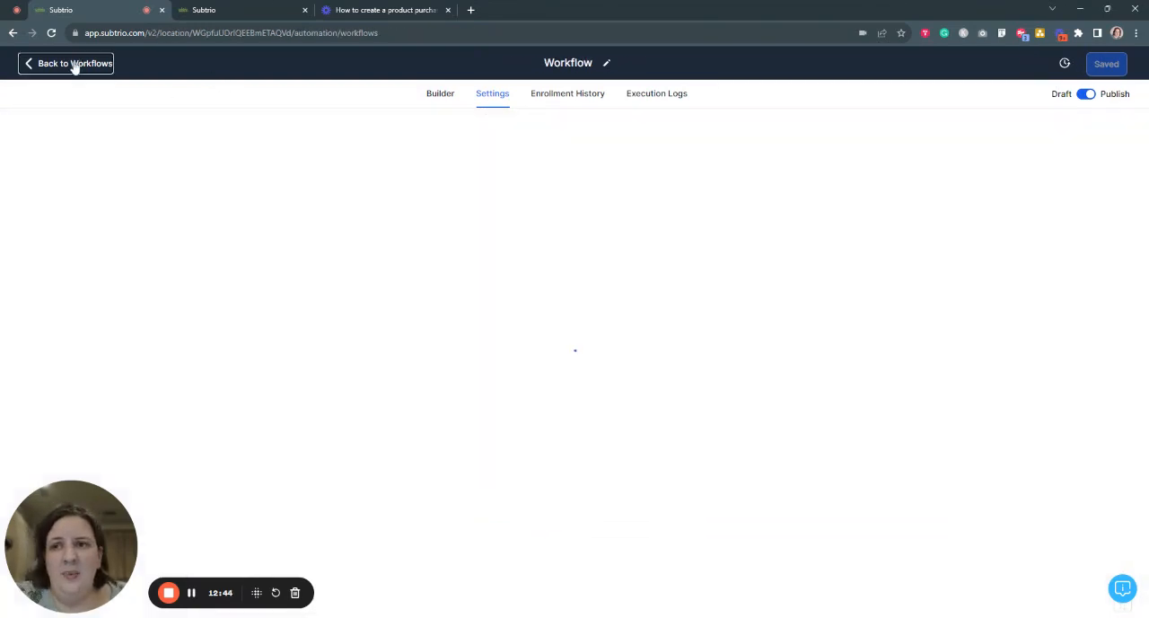